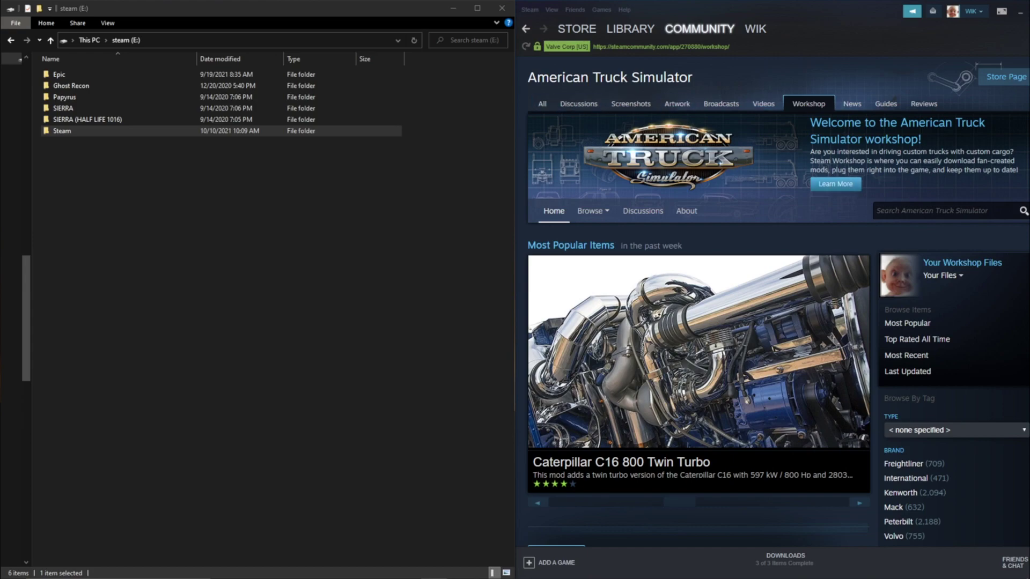
Search the American Truck Simulator workshop for "3406e" and highlight the app ID in the results page address
left_click(933, 211)
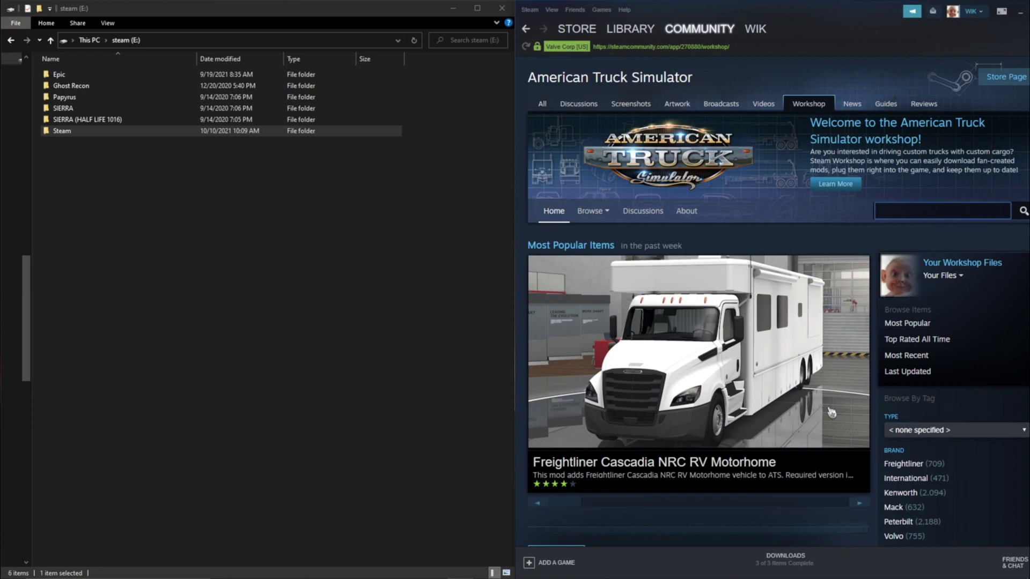
type("3406e")
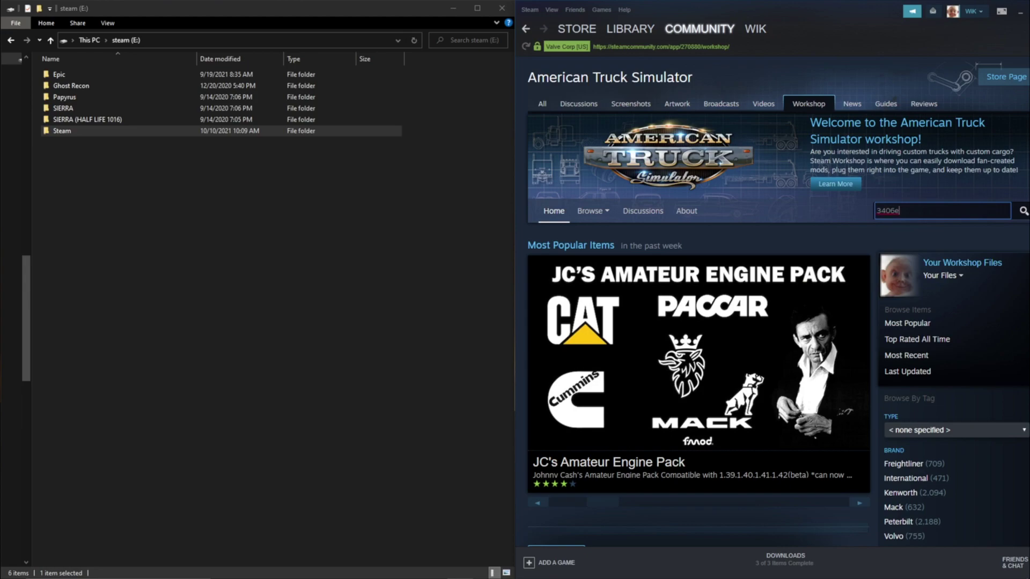
key("Return")
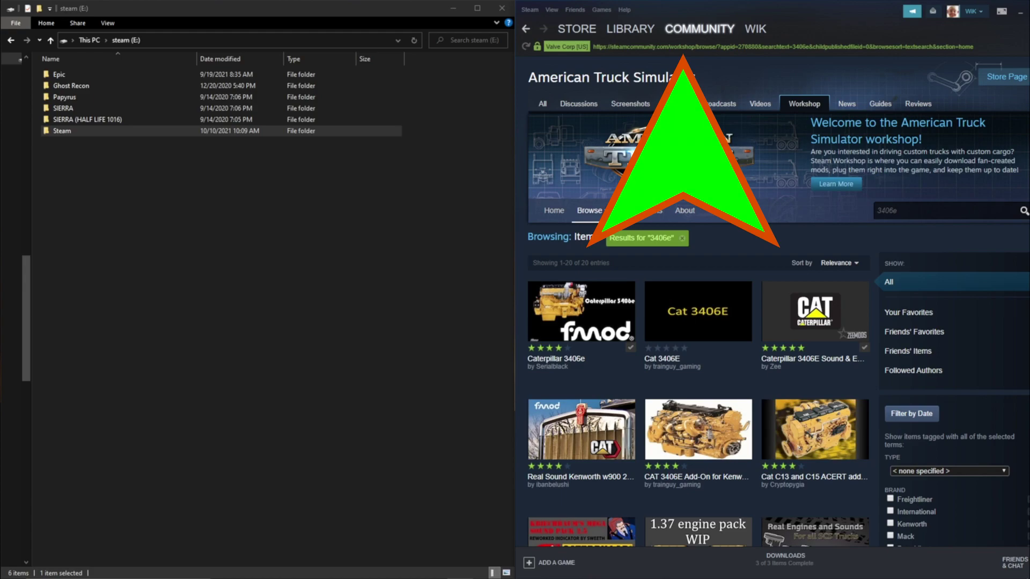
left_click_drag(738, 46, 762, 47)
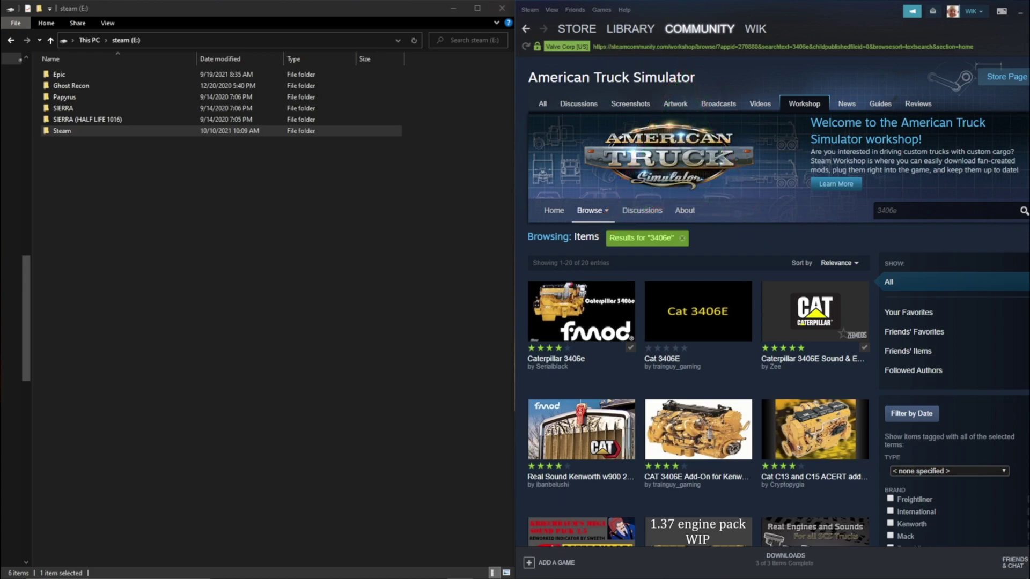
Open the Caterpillar 3406e mod page from the results and highlight the item ID in its address
mouse_move(626, 332)
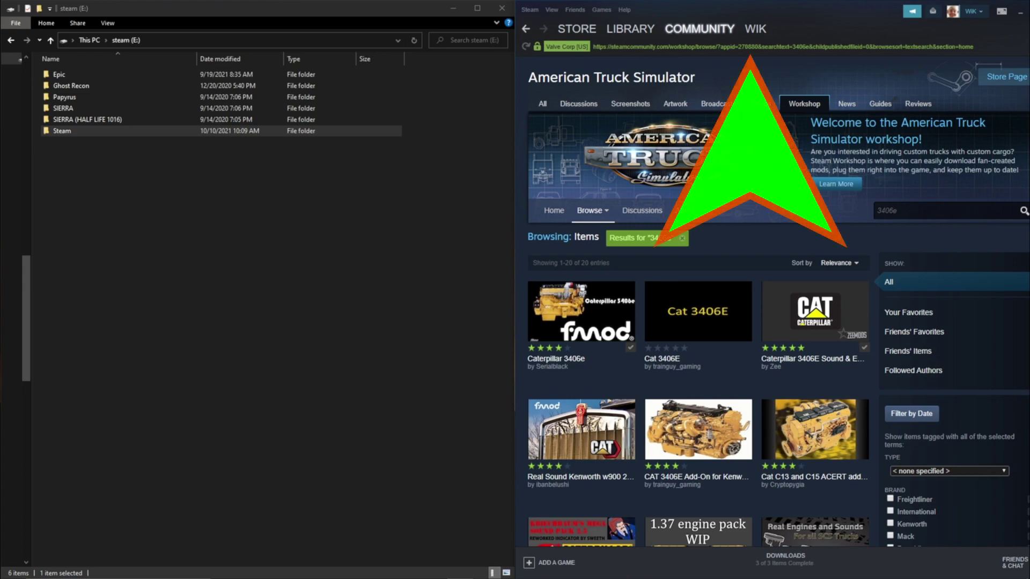
scroll(750, 71, "down", 1)
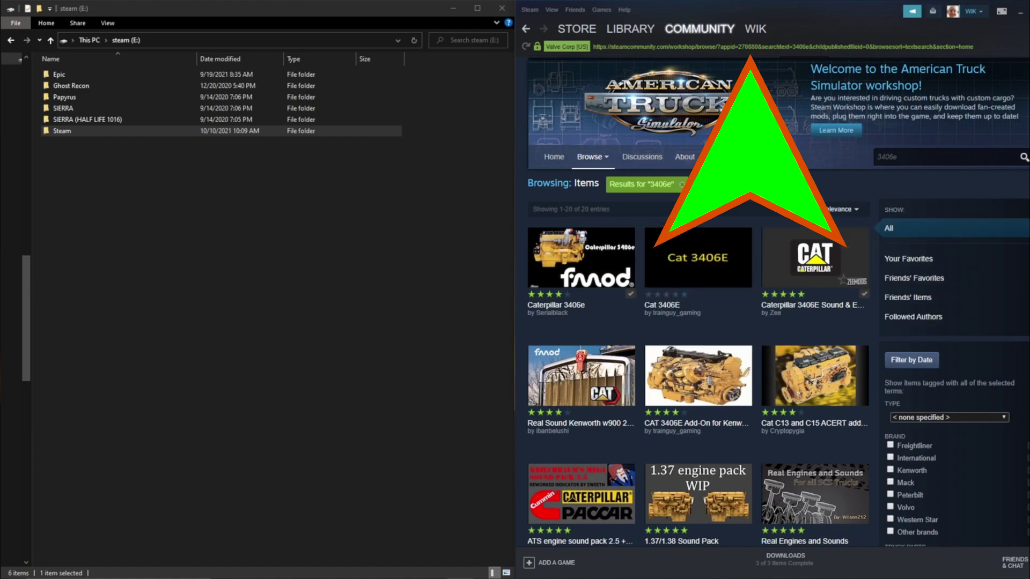
left_click(582, 258)
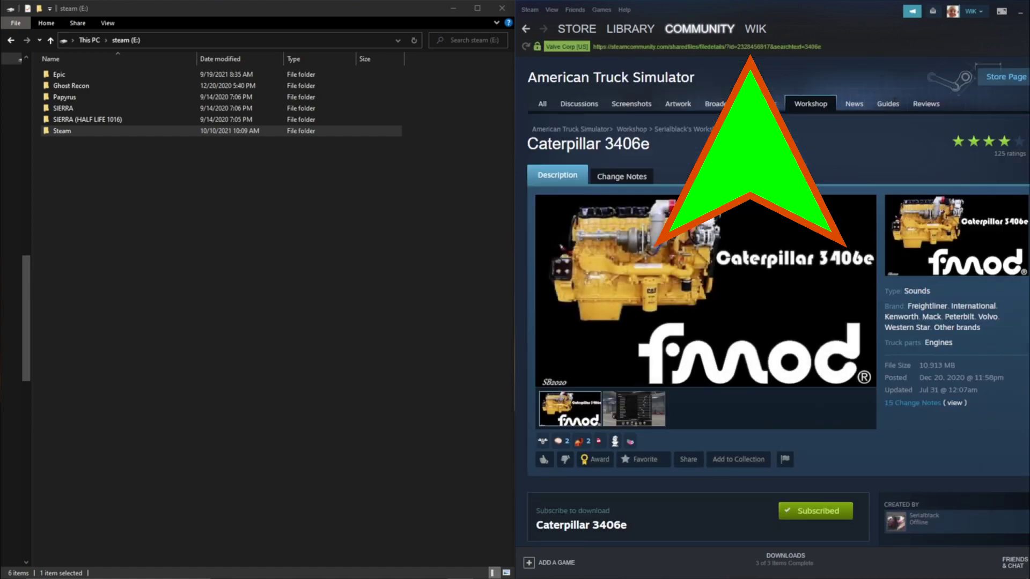
left_click_drag(737, 47, 761, 46)
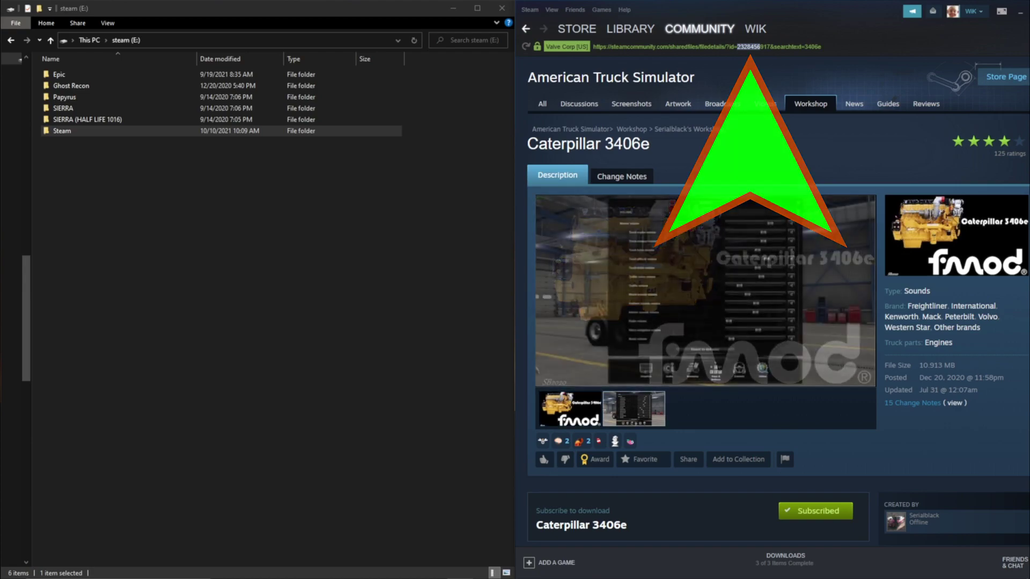
Compare the app ID on the results page with the item ID in the address of the reopened Caterpillar 3406e page
left_click(525, 29)
left_click_drag(737, 47, 758, 46)
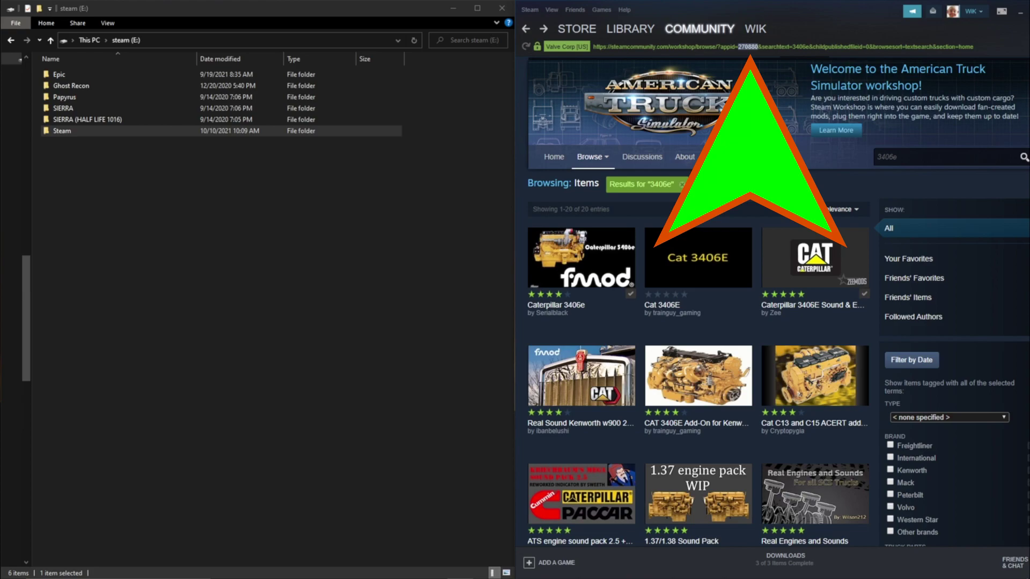
mouse_move(583, 259)
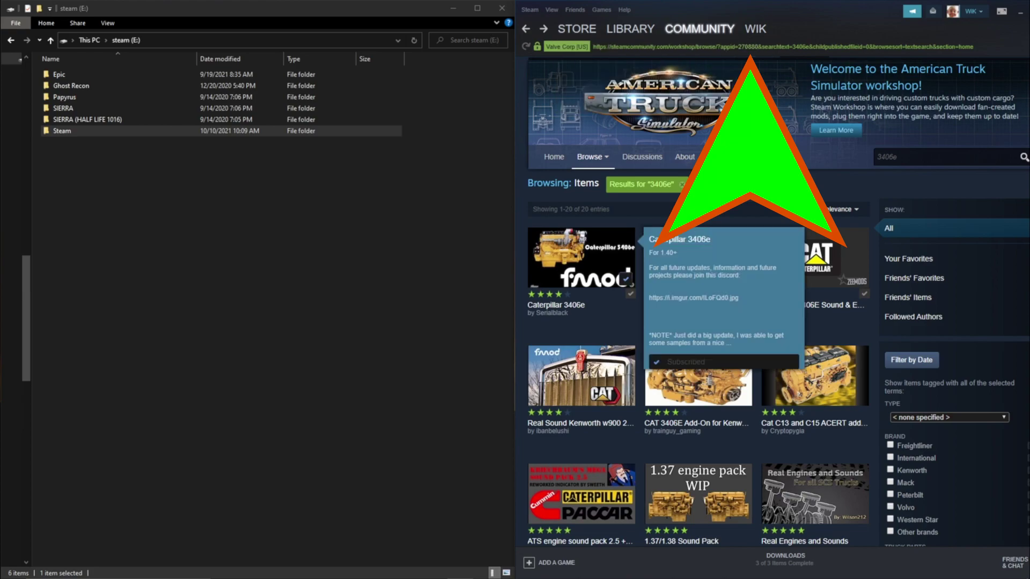
left_click(625, 279)
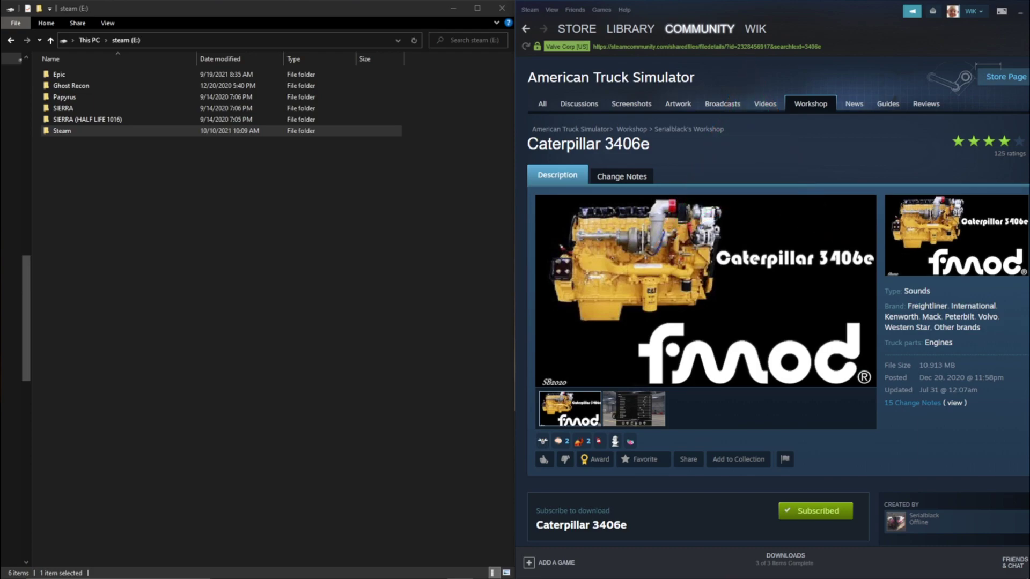
left_click_drag(737, 47, 767, 47)
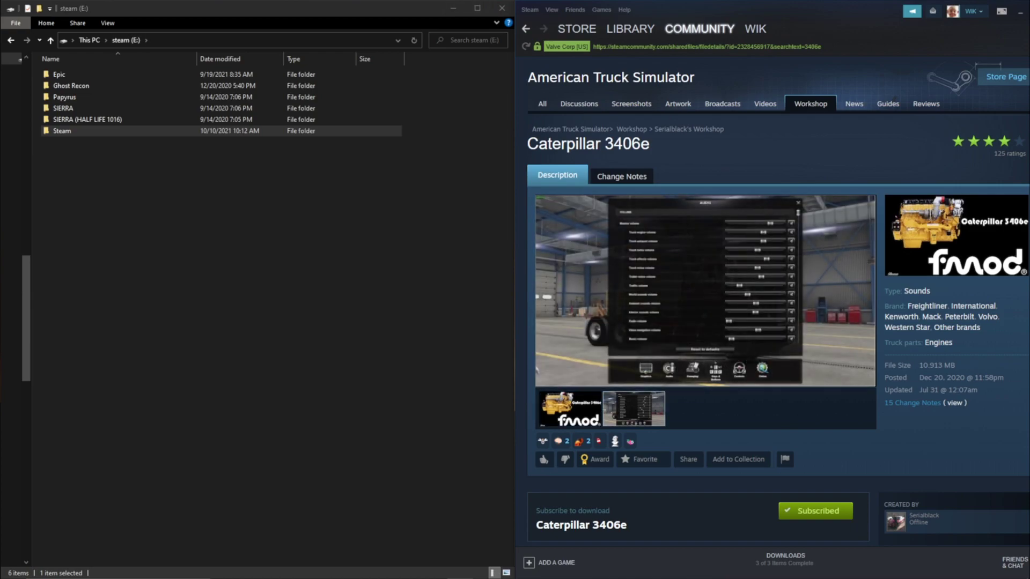
In File Explorer, open the workshop content folder under Steam\steamapps on the E: drive
left_click(74, 131)
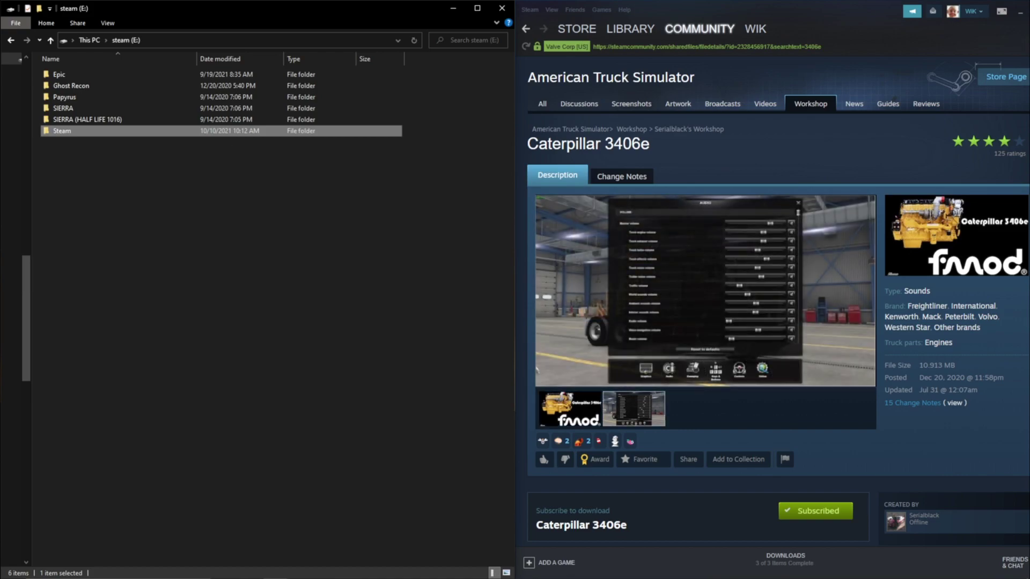
left_click(65, 131)
double_click(99, 130)
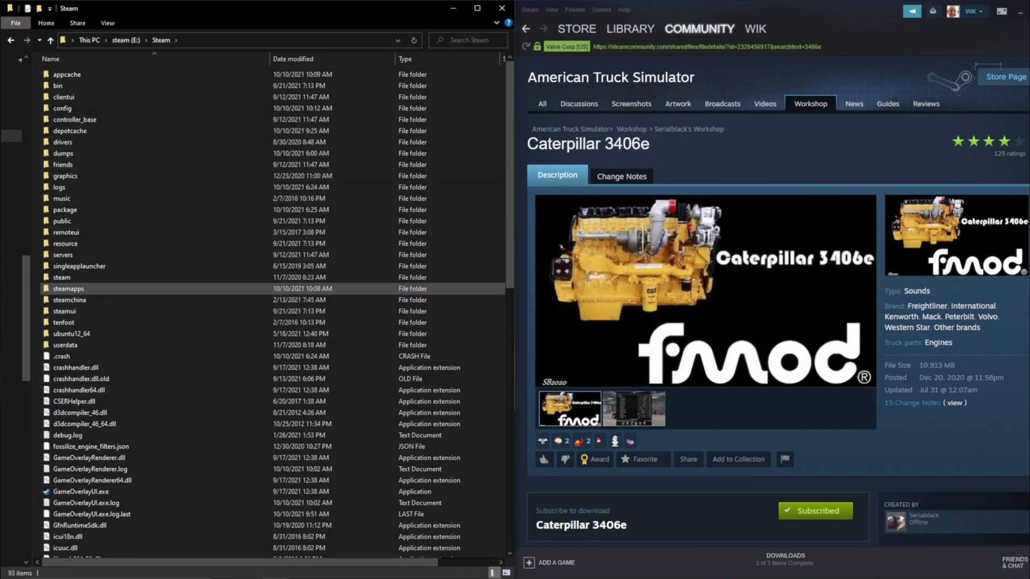
double_click(69, 288)
double_click(86, 130)
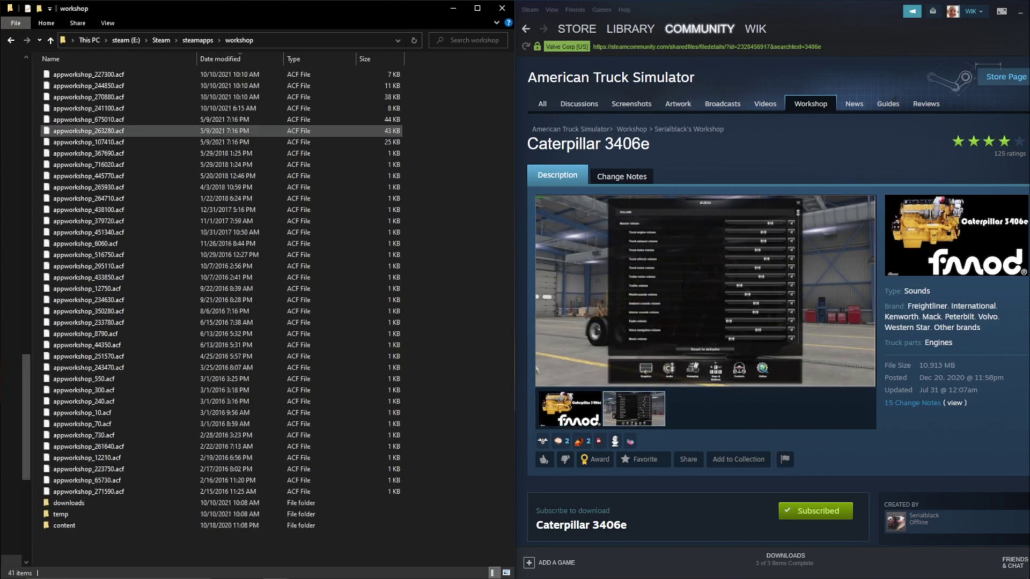
double_click(64, 526)
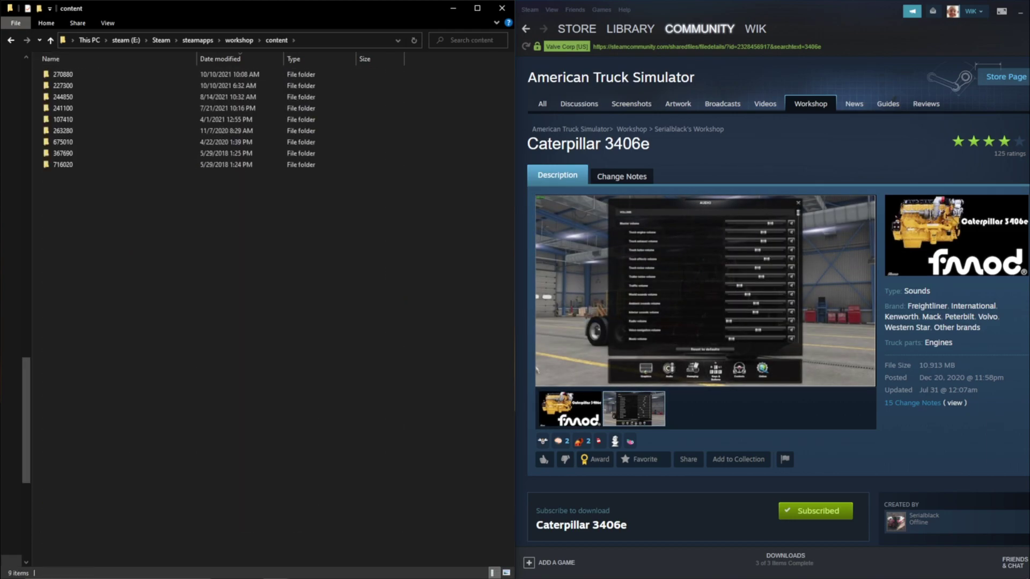
Open the 270880 folder that holds the American Truck Simulator workshop mods
left_click(63, 74)
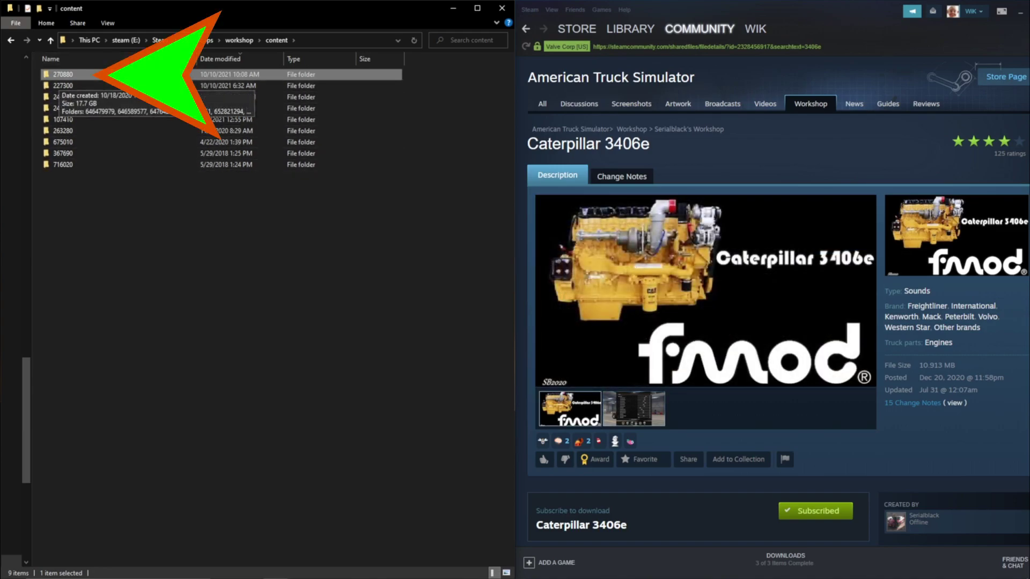
key("F2")
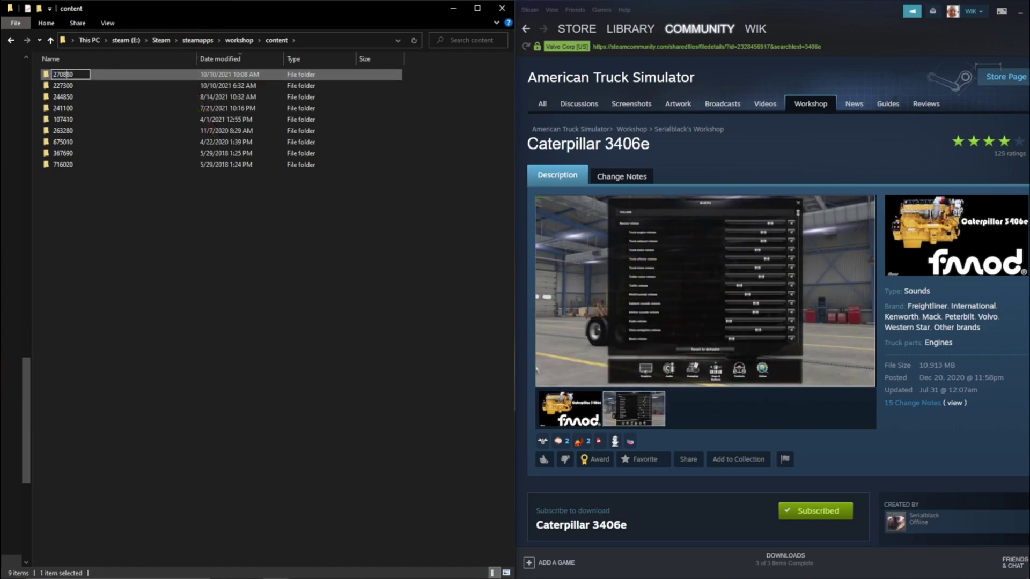
double_click(95, 75)
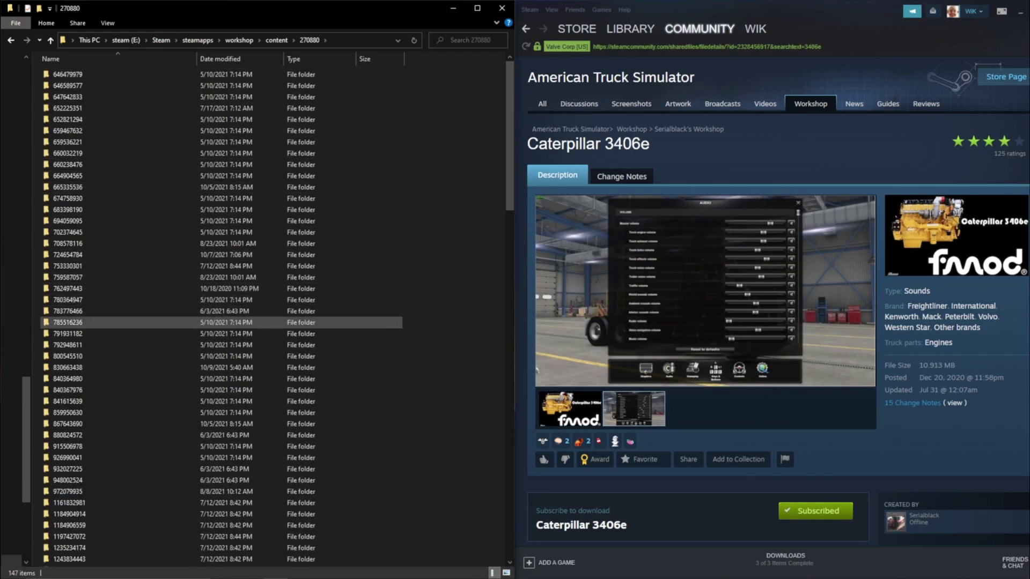
scroll(88, 324, "down", 4)
scroll(80, 327, "down", 15)
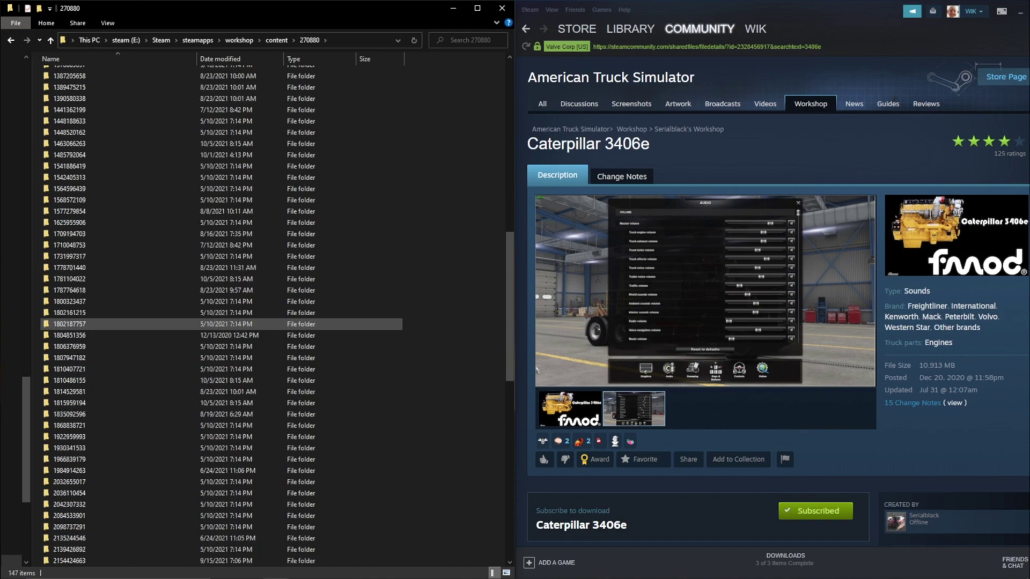
scroll(81, 324, "down", 6)
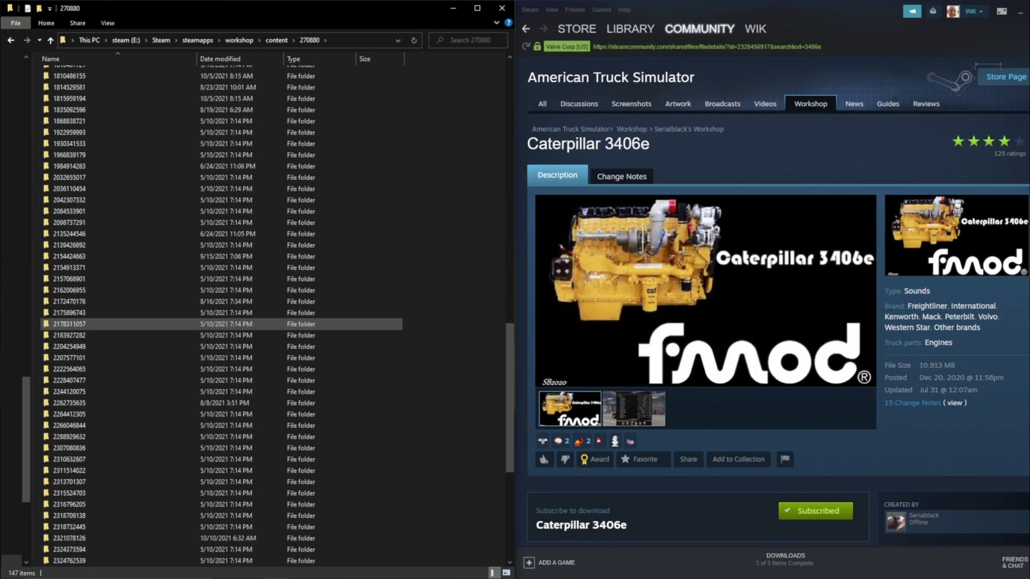
scroll(80, 324, "down", 1)
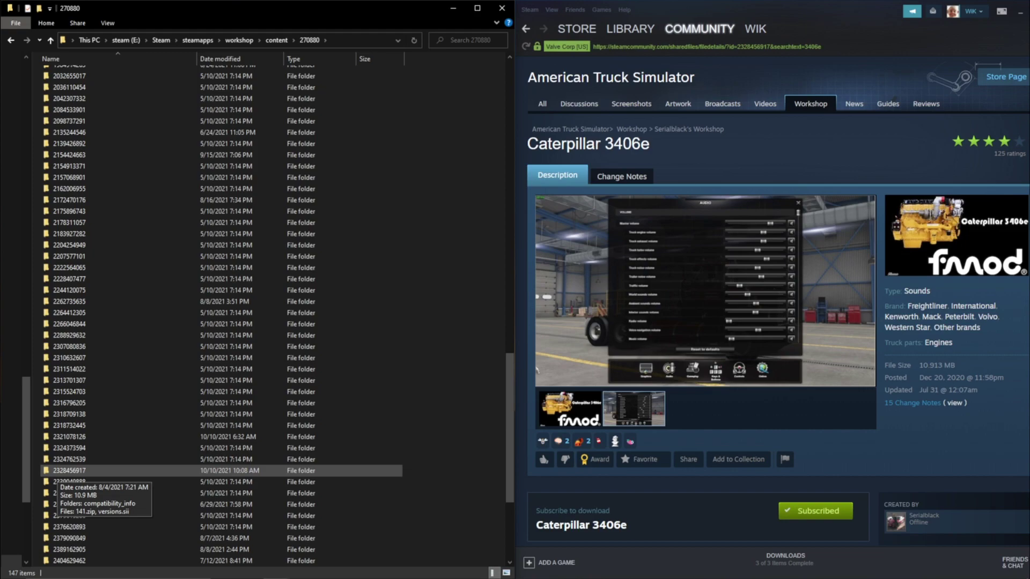
double_click(54, 474)
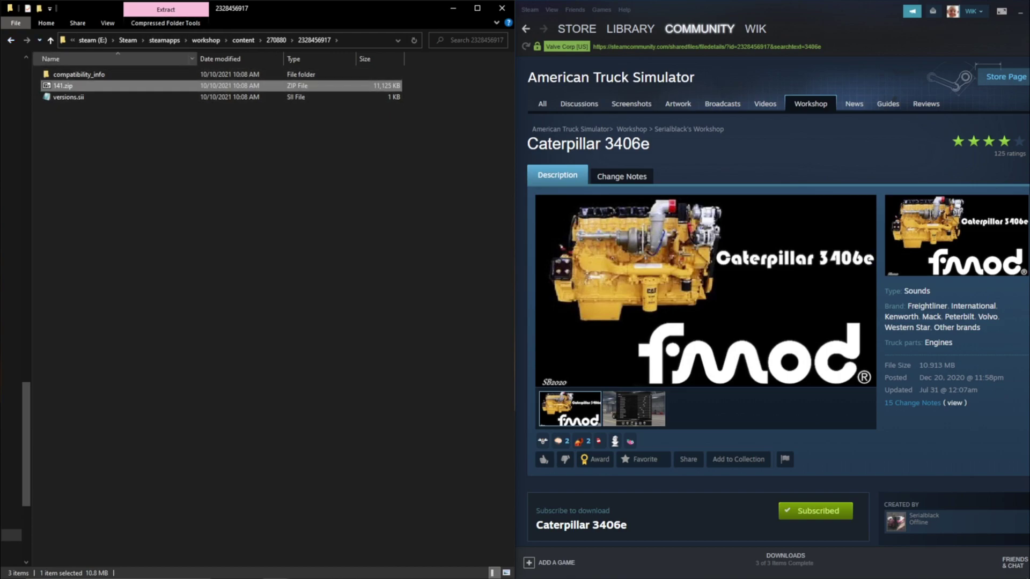
Examine the mod folder's contents: versions.sii, the compatibility_info folder and the 141.zip file name
left_click(80, 97)
left_click(80, 75)
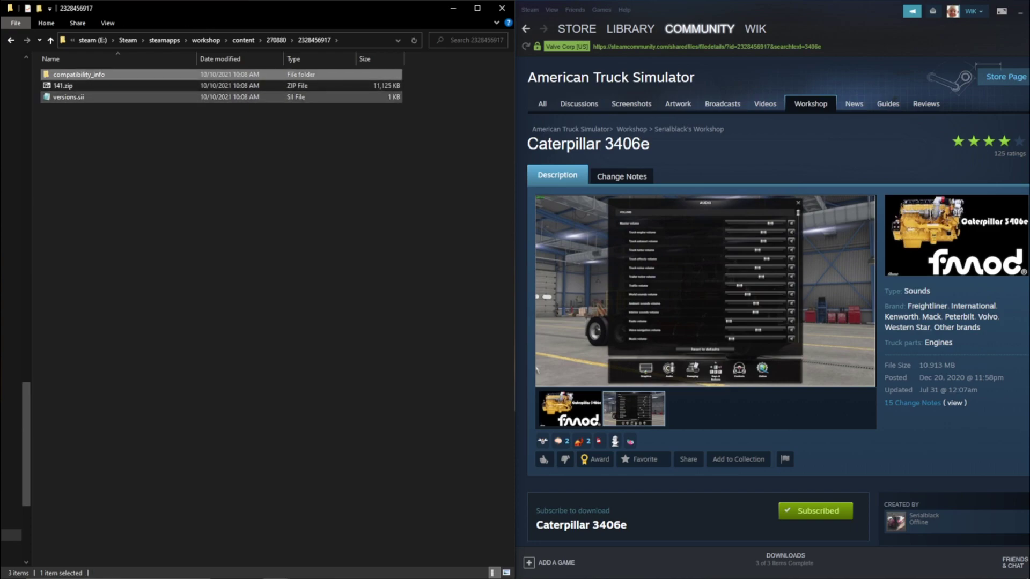
left_click(80, 86)
key("F2")
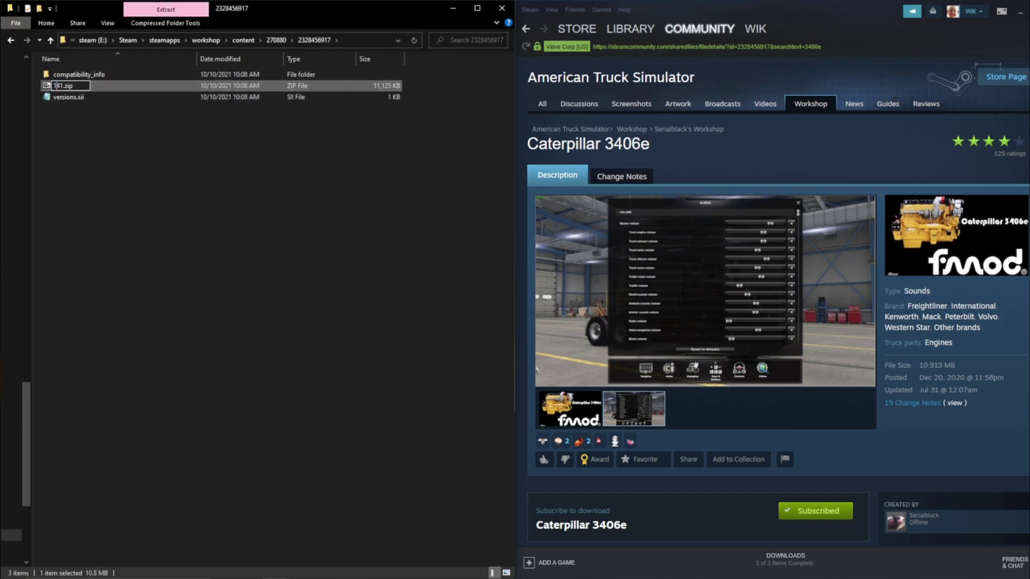
Open 141.zip, inspect the truck folders under def\vehicle\truck, and close the archive
key("Return")
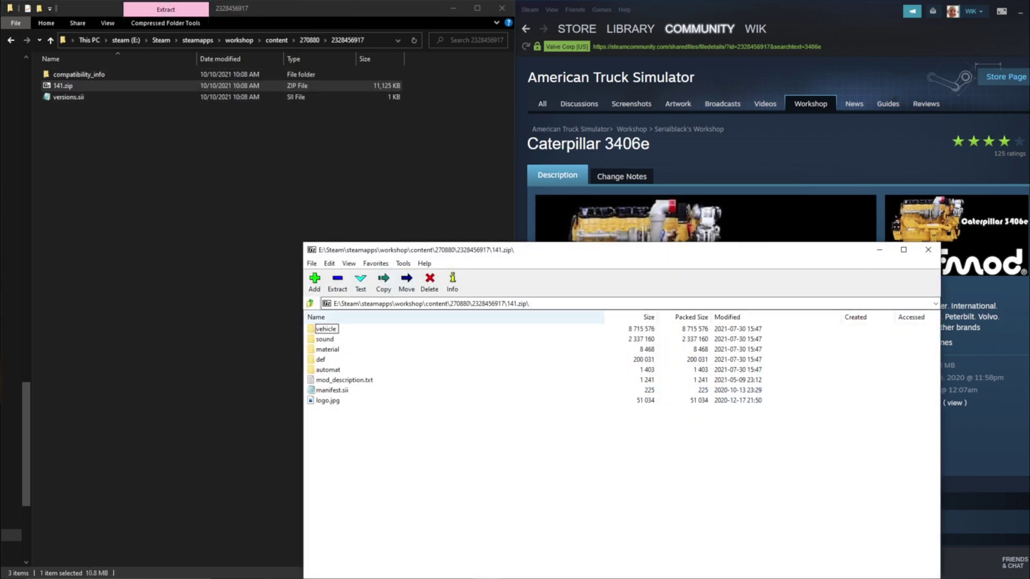
key("Return")
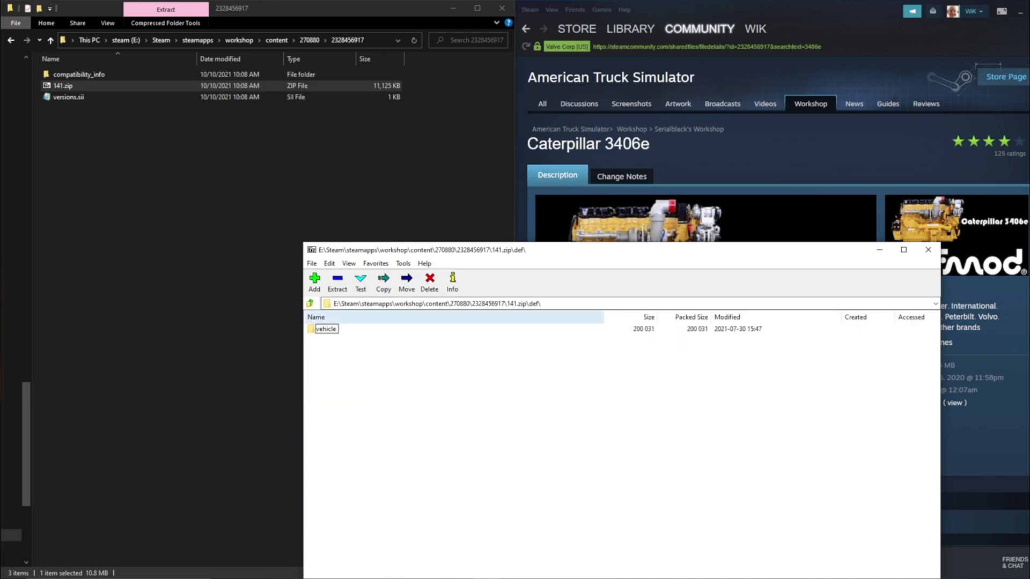
key("Return")
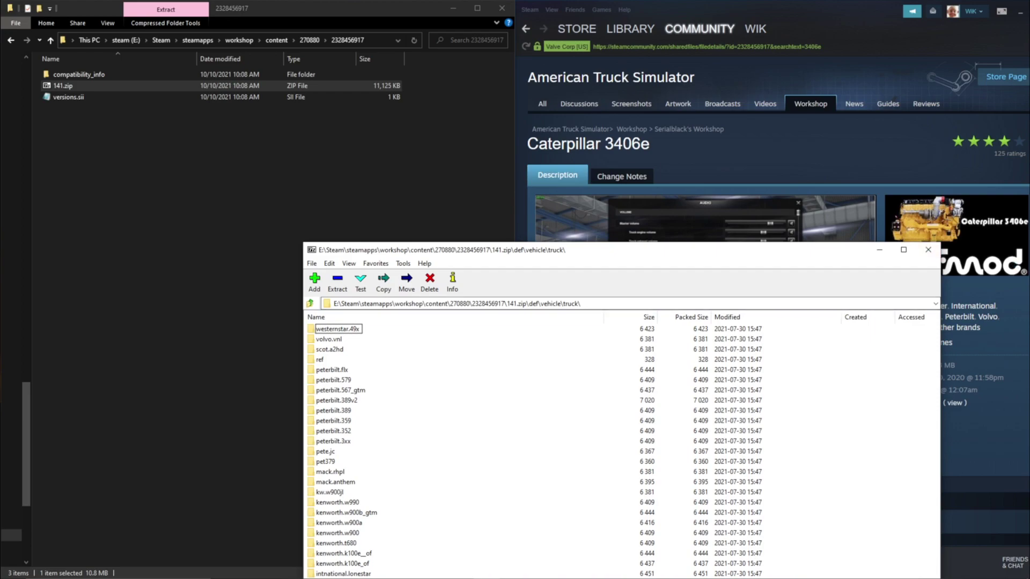
left_click_drag(608, 250, 565, 94)
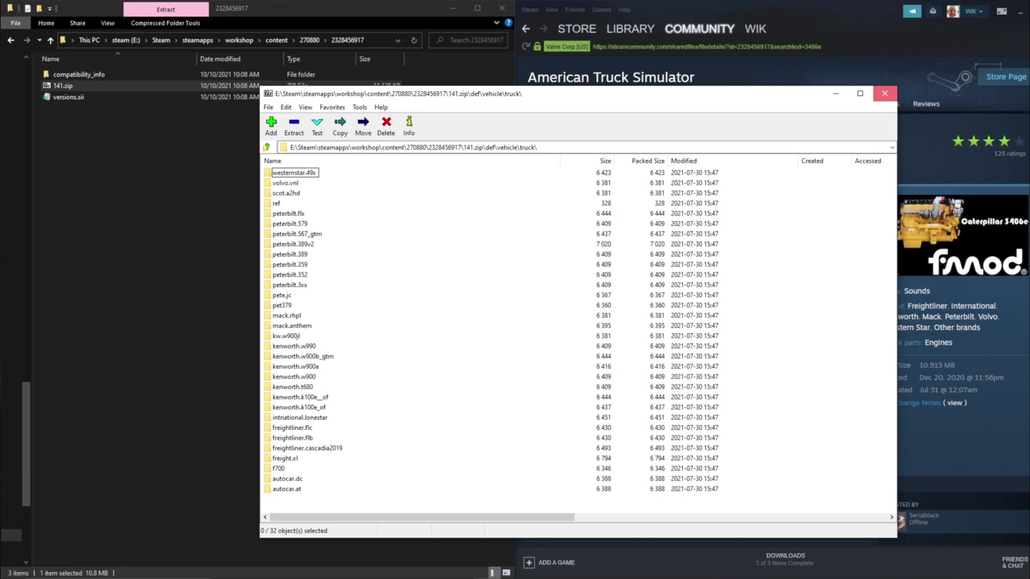
left_click(884, 94)
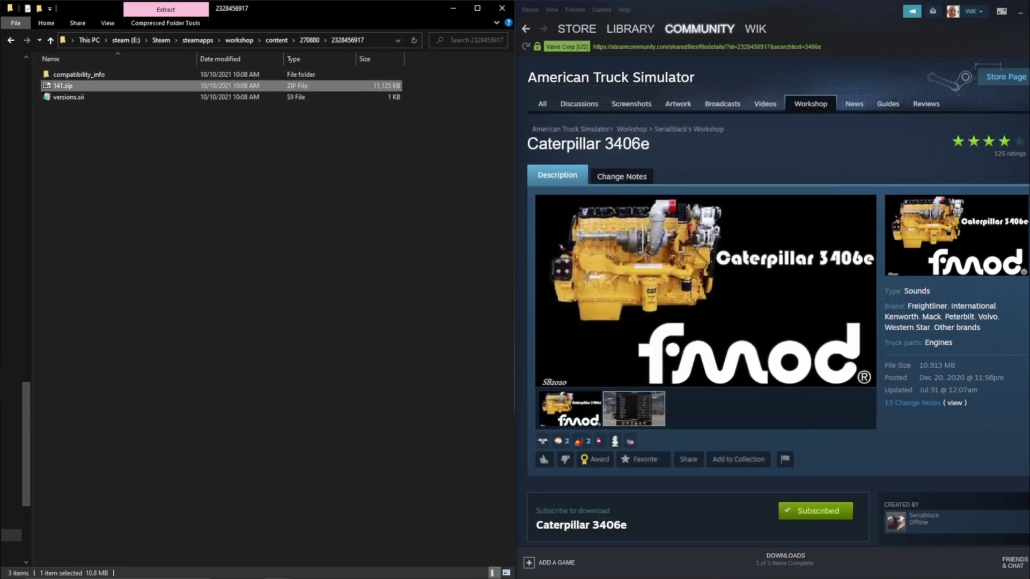
Copy 141.zip and switch to the other File Explorer window showing the mod folder
right_click(67, 86)
left_click(27, 268)
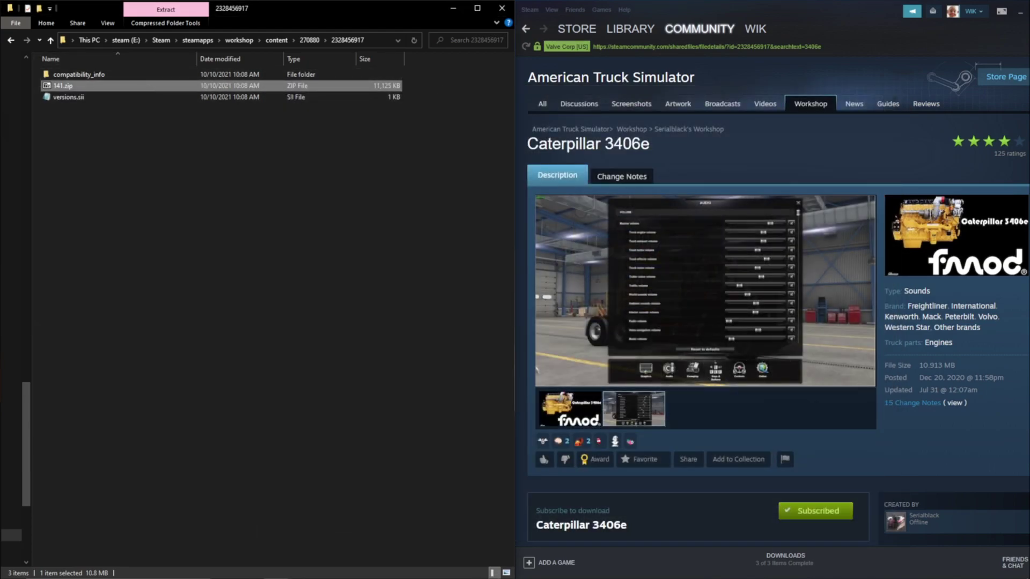
left_click(276, 569)
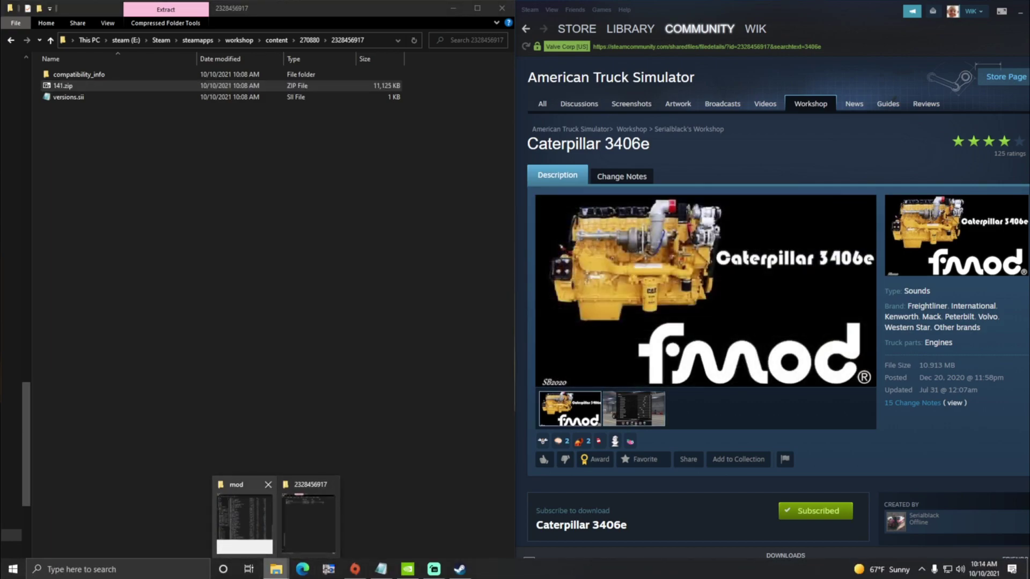
left_click(244, 515)
left_click(244, 521)
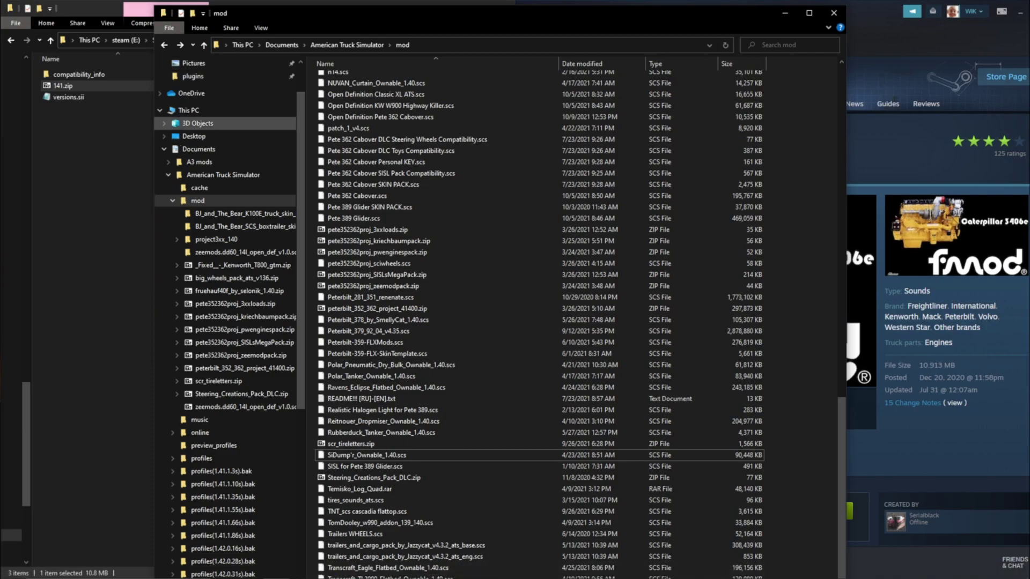
Navigate from Documents through American Truck Simulator to its mod folder
left_click(198, 148)
double_click(425, 137)
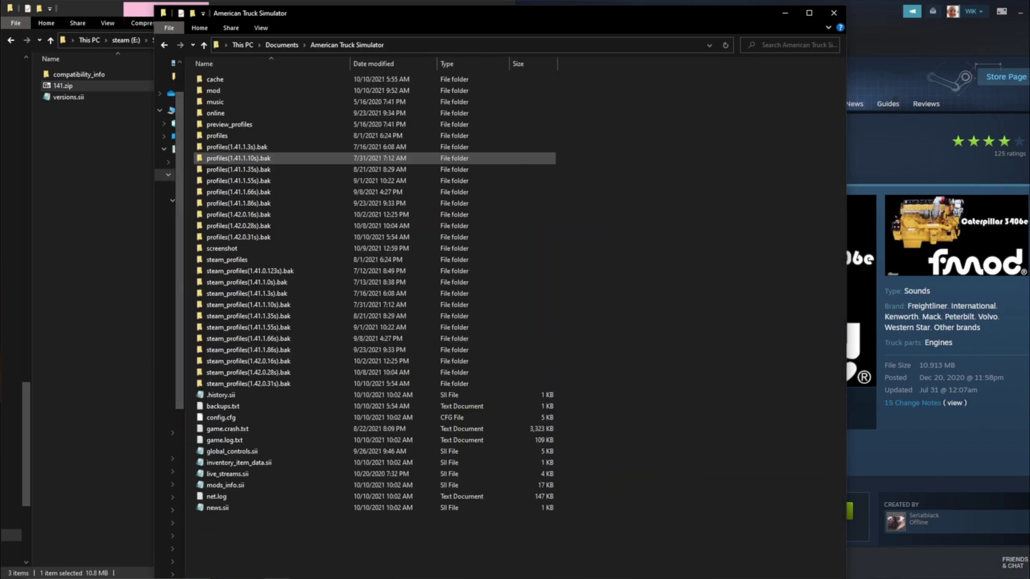
double_click(375, 90)
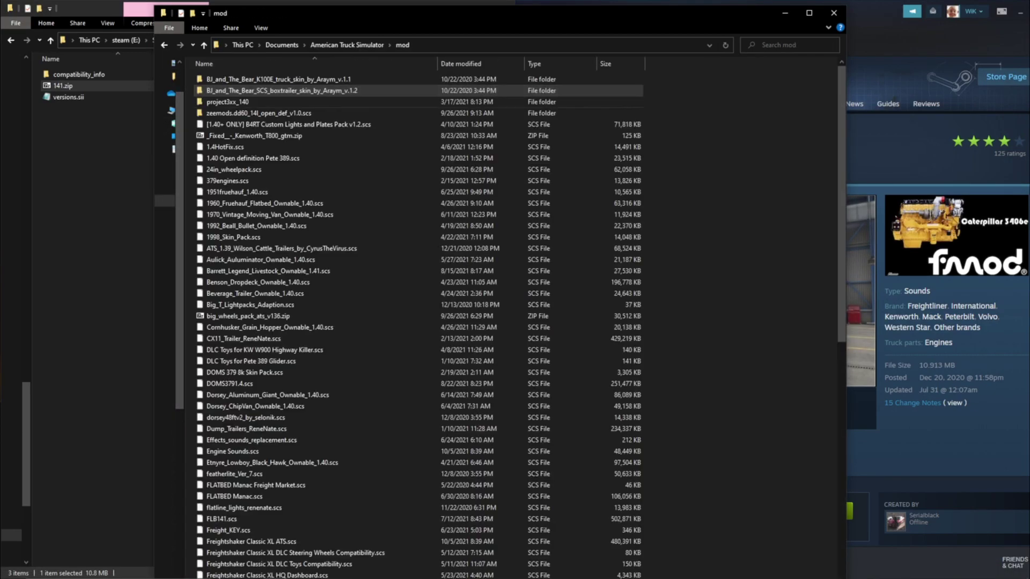
Paste 141.zip into the American Truck Simulator mod folder, maximize the window and locate the pasted file
right_click(259, 310)
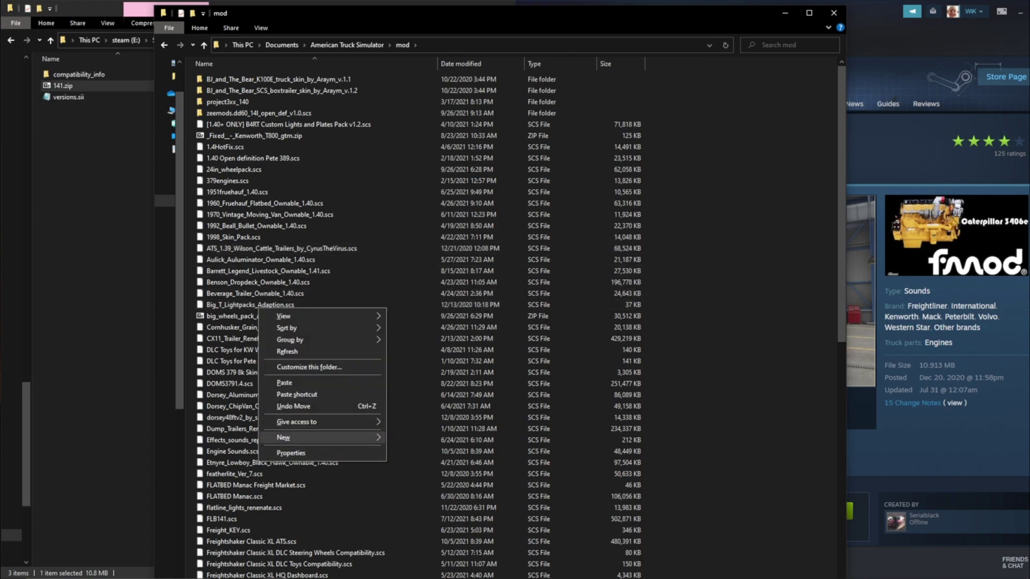
left_click(284, 382)
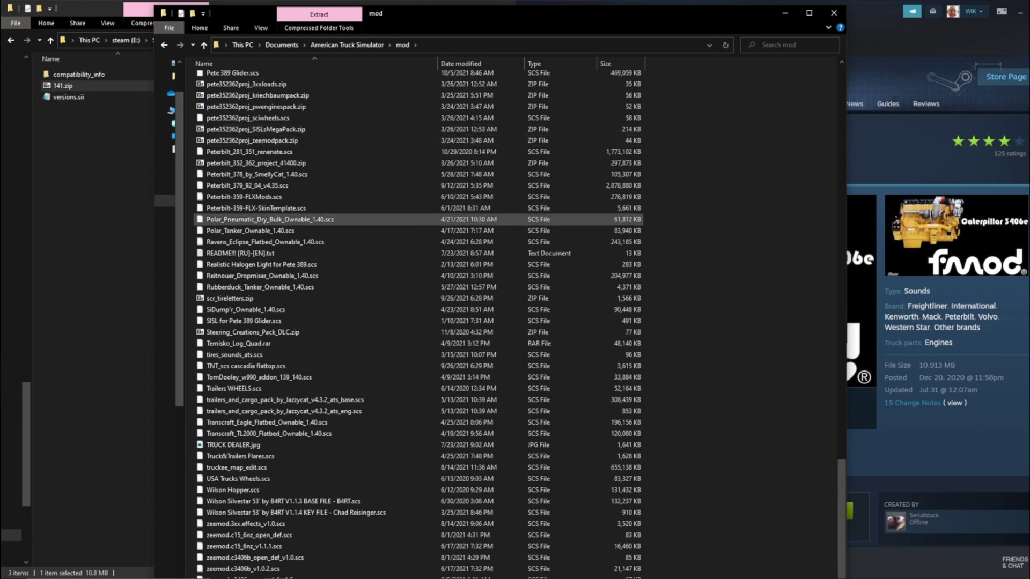
scroll(322, 298, "up", 8)
scroll(322, 252, "down", 8)
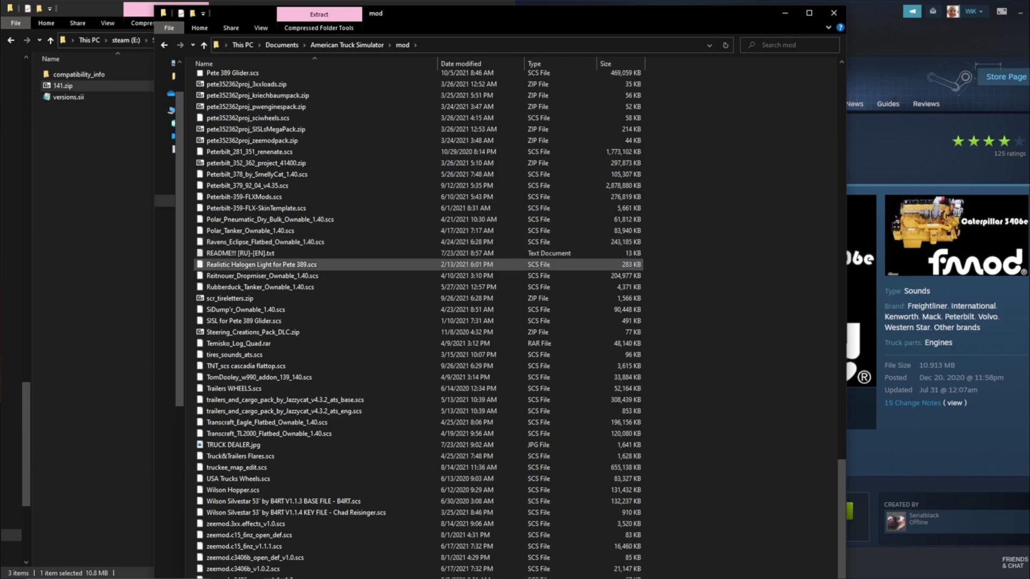
left_click_drag(411, 14, 403, 1)
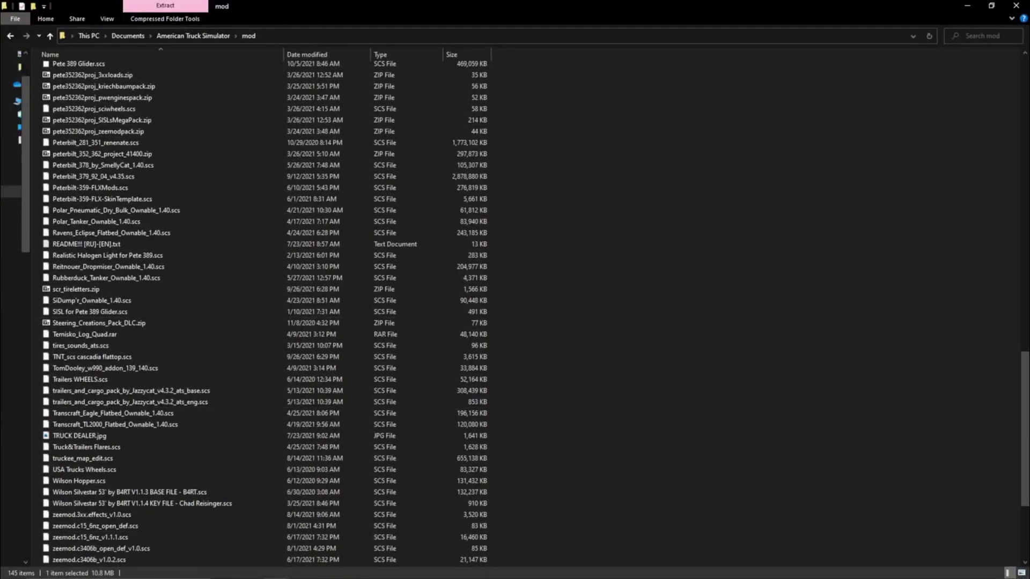
scroll(131, 410, "down", 5)
scroll(161, 453, "up", 20)
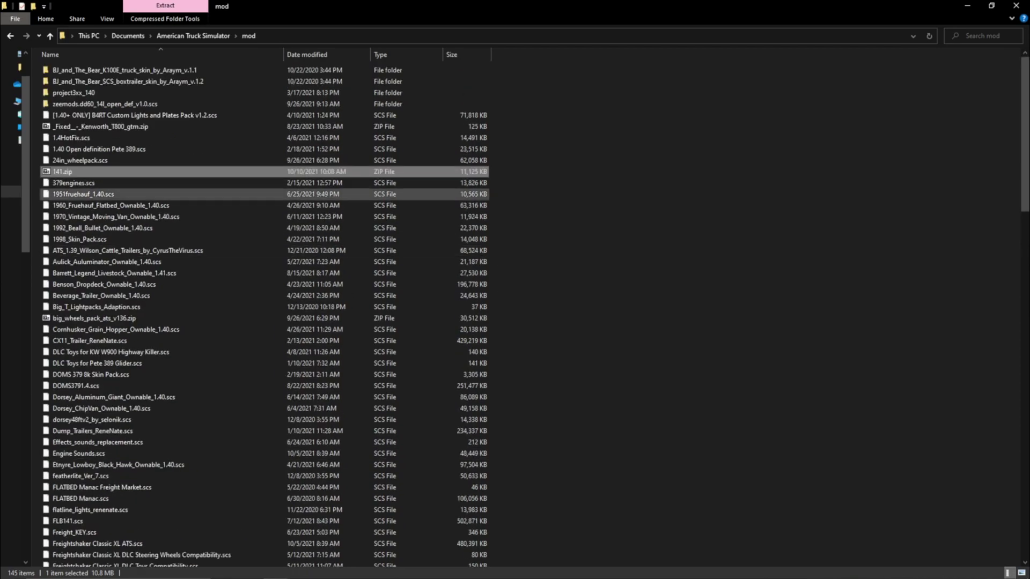
Delete the pasted 141.zip from the mod folder and paste it there again
right_click(153, 171)
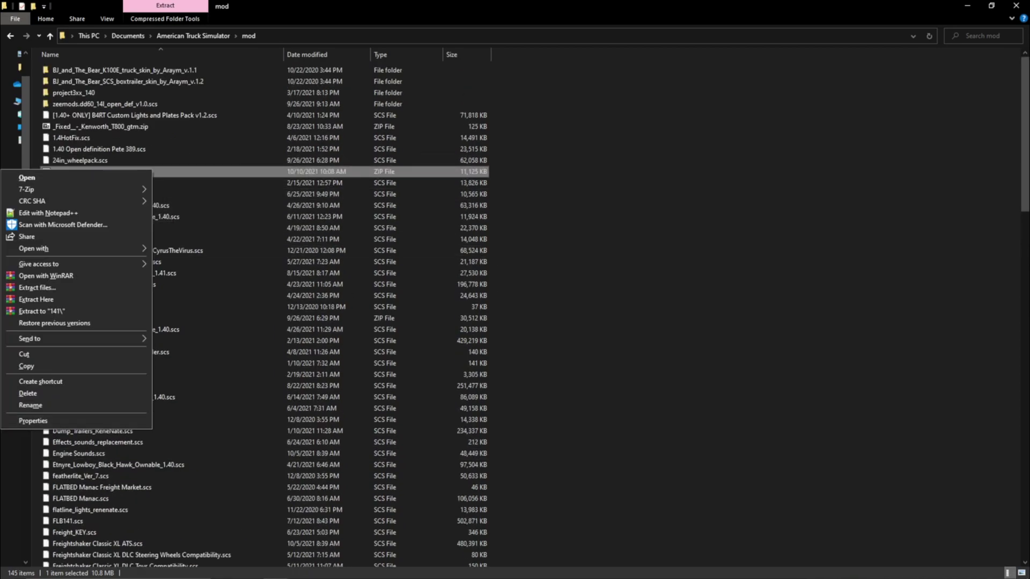
left_click(27, 393)
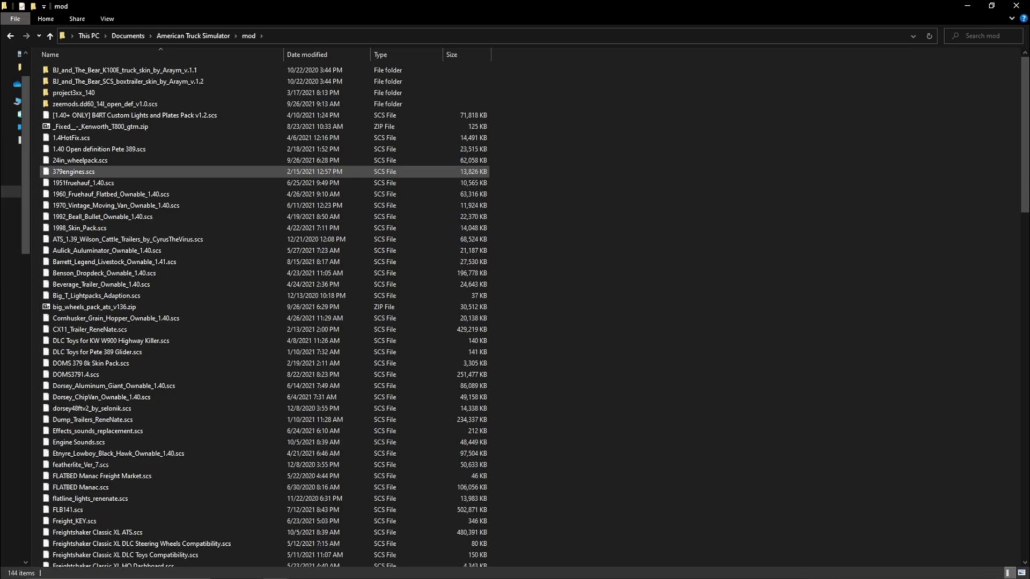
right_click(42, 170)
left_click(66, 243)
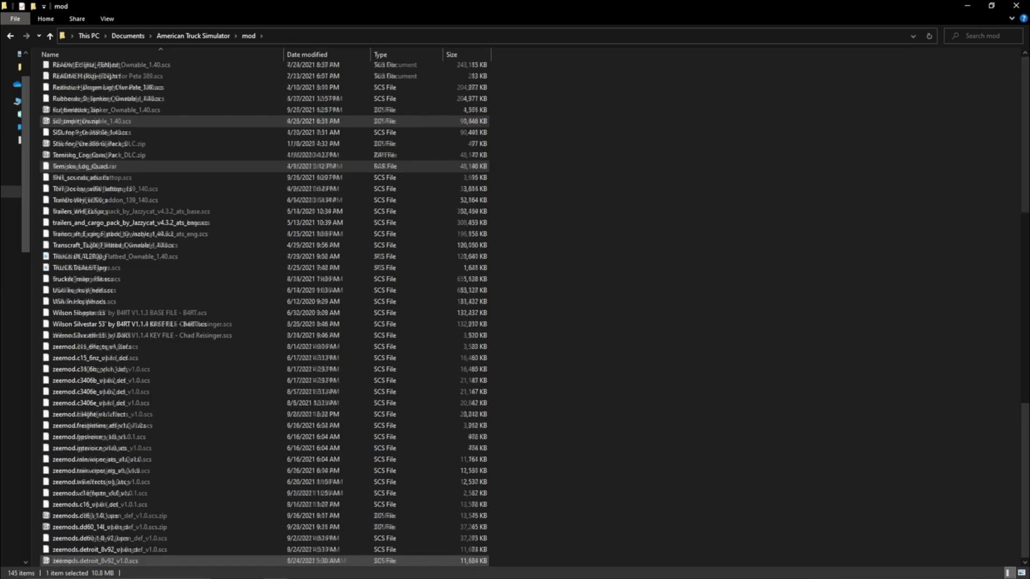
Rename 141.zip in the mod folder as Serialblack3406e.zip
scroll(79, 249, "up", 20)
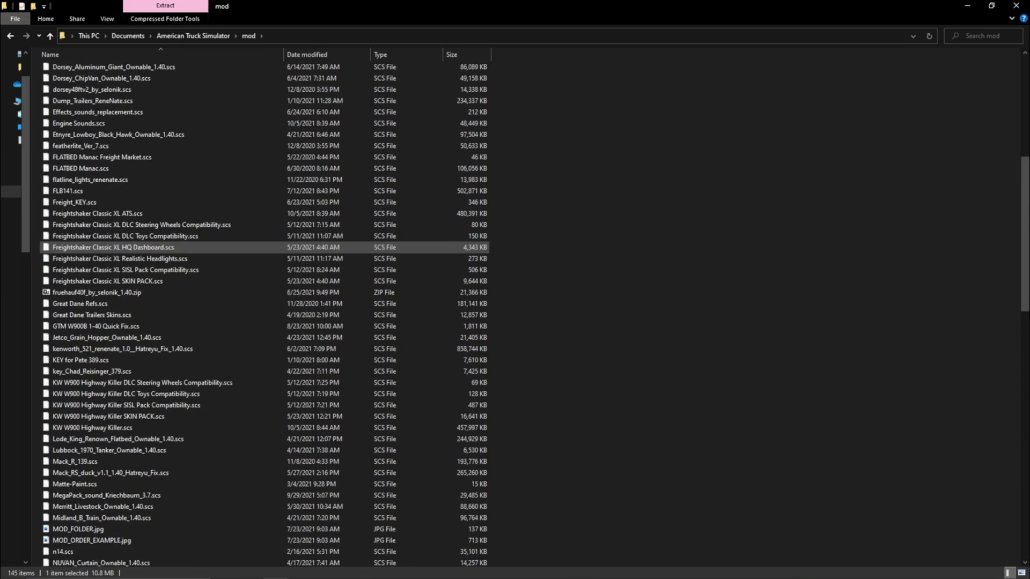
right_click(43, 172)
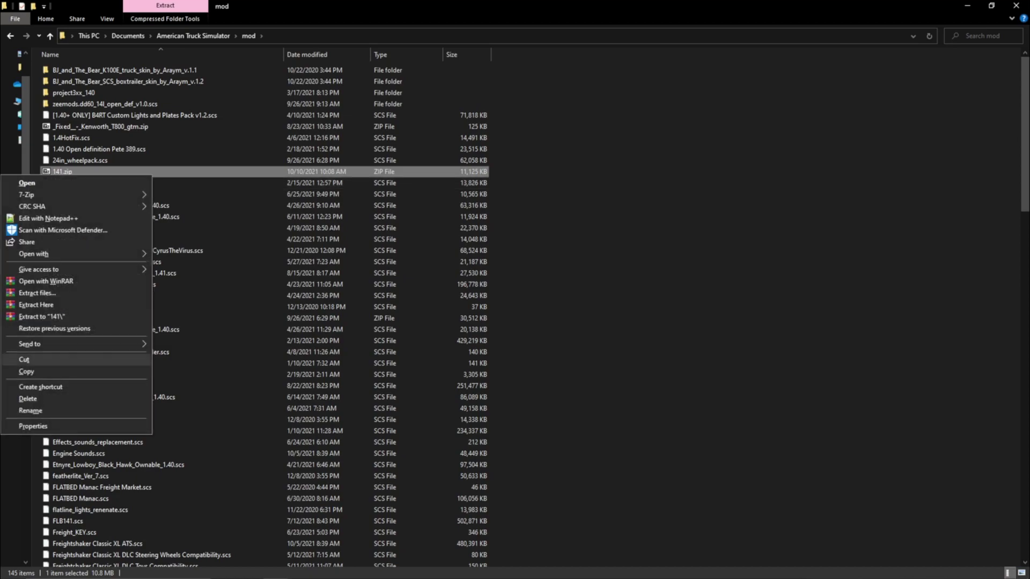
left_click(75, 411)
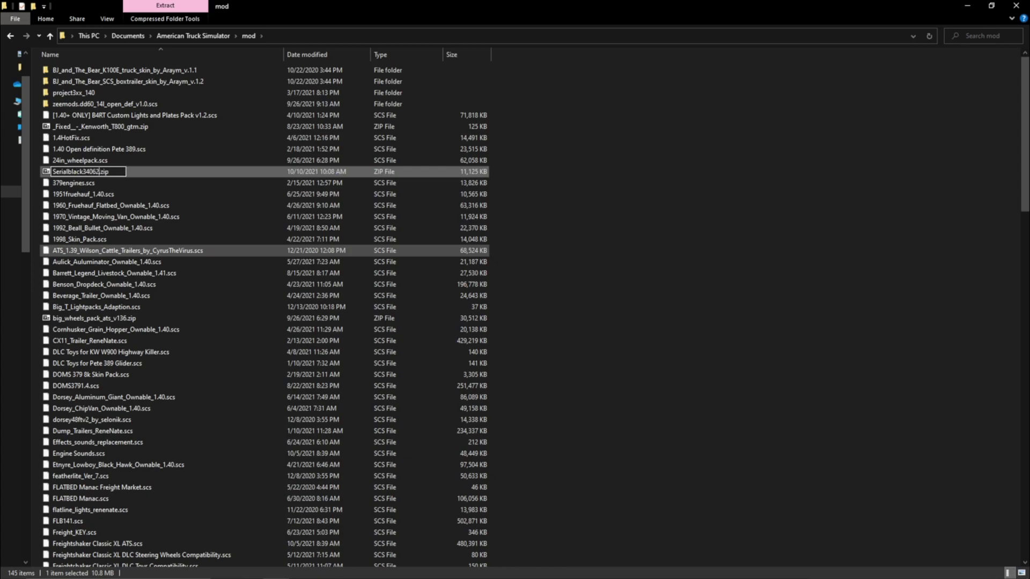
key("Return")
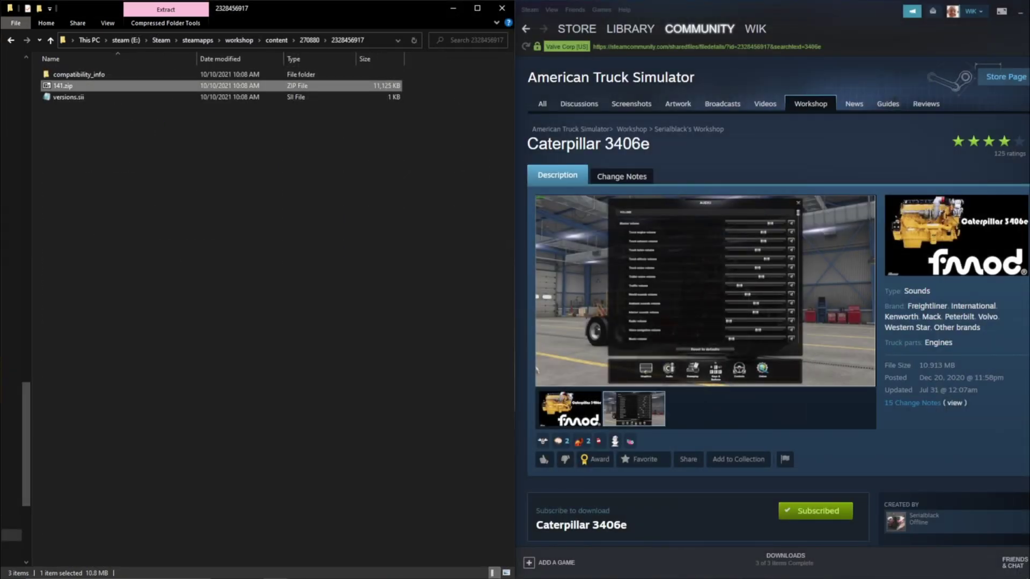
Unsubscribe from the Caterpillar 3406e workshop item and minimize the Steam and File Explorer windows
left_click(815, 511)
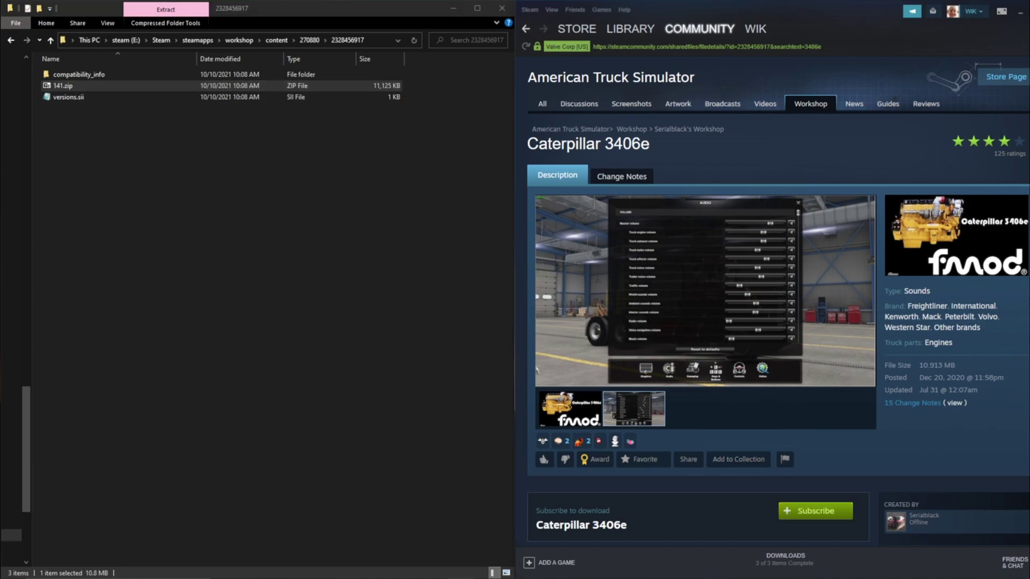
left_click_drag(845, 21, 694, 20)
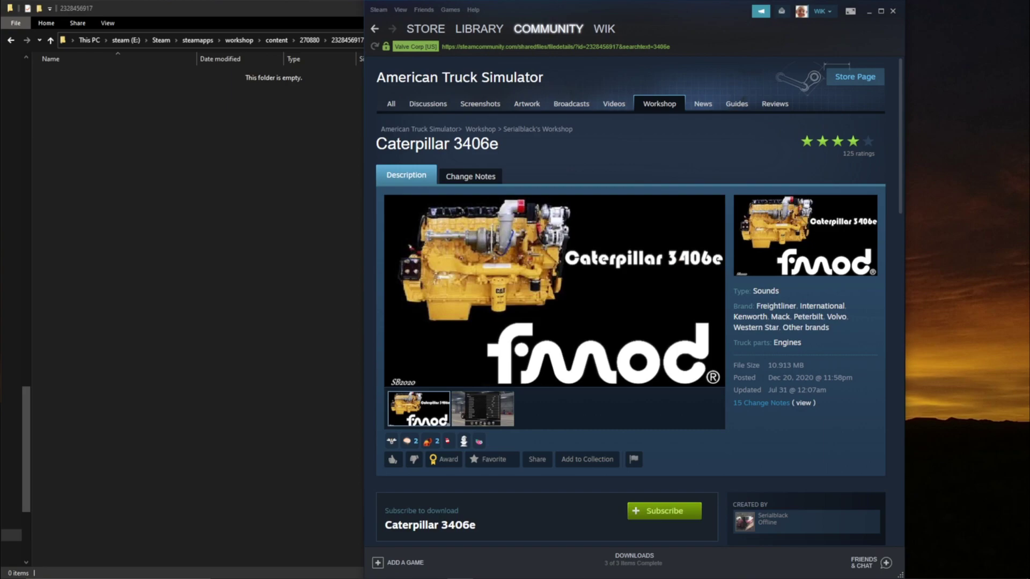
left_click(869, 12)
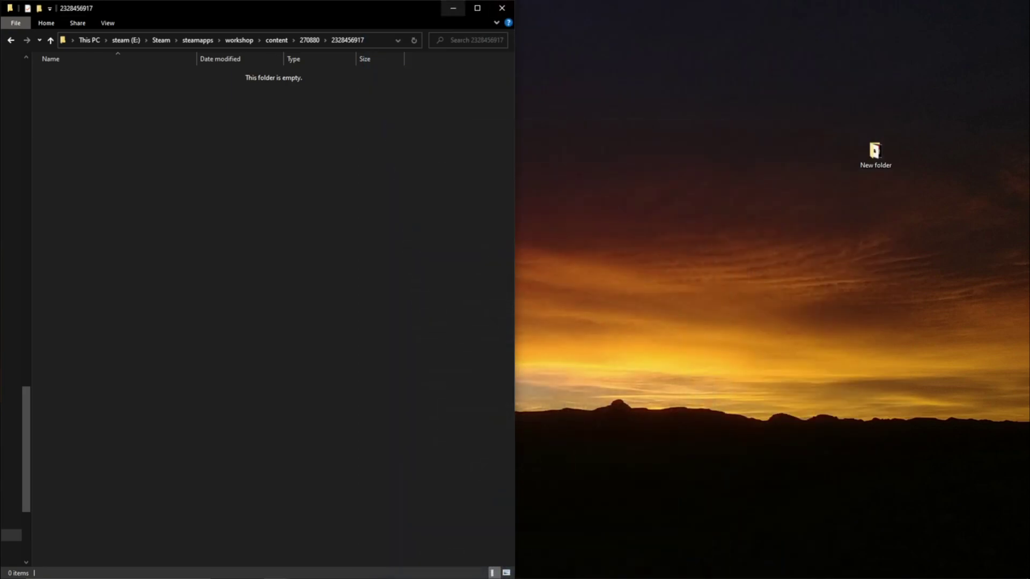
left_click(453, 8)
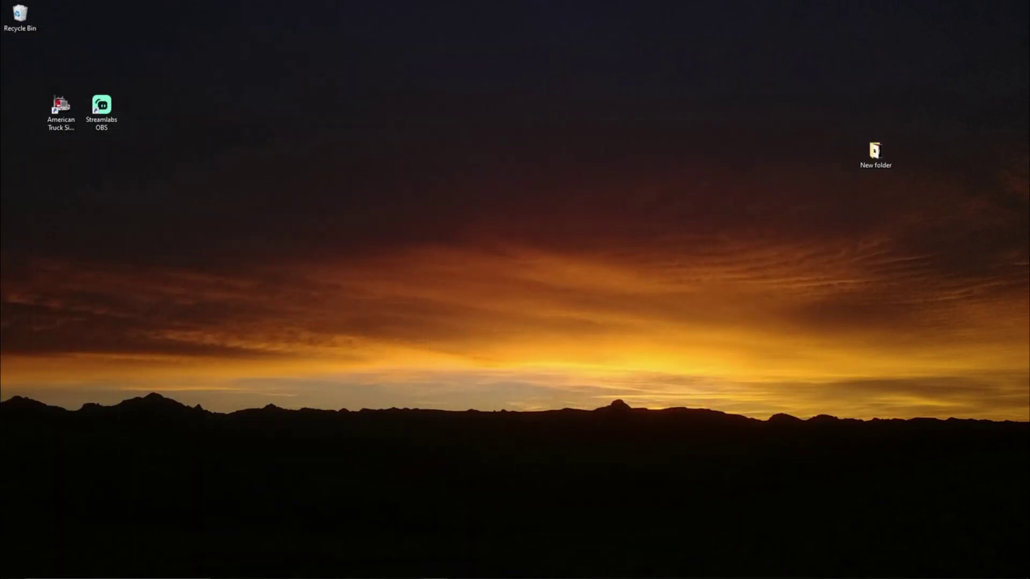
Launch American Truck Simulator and activate the Serialblack3406e mod in the Mod Manager, confirming the changes
double_click(61, 112)
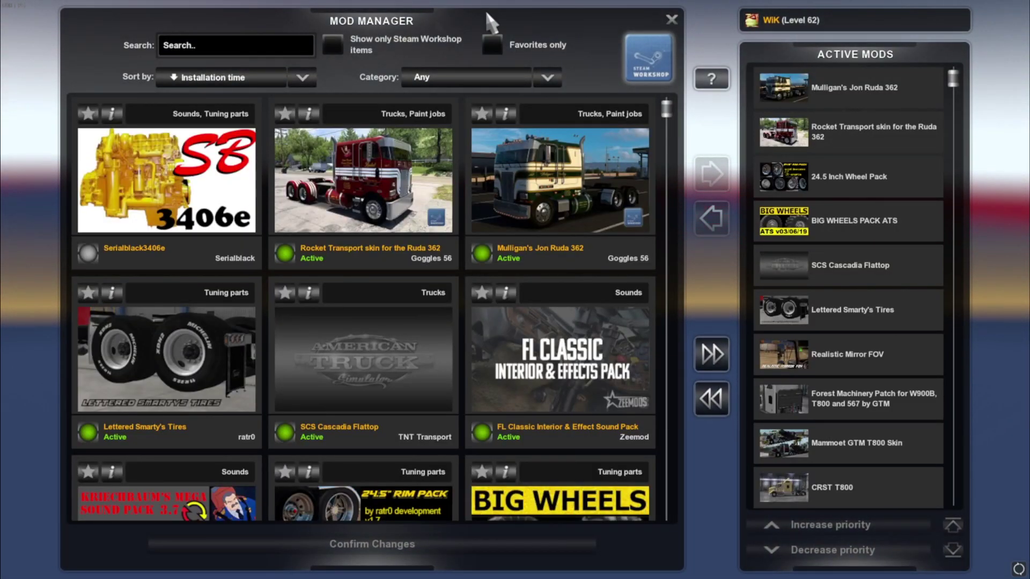
left_click(86, 259)
double_click(86, 259)
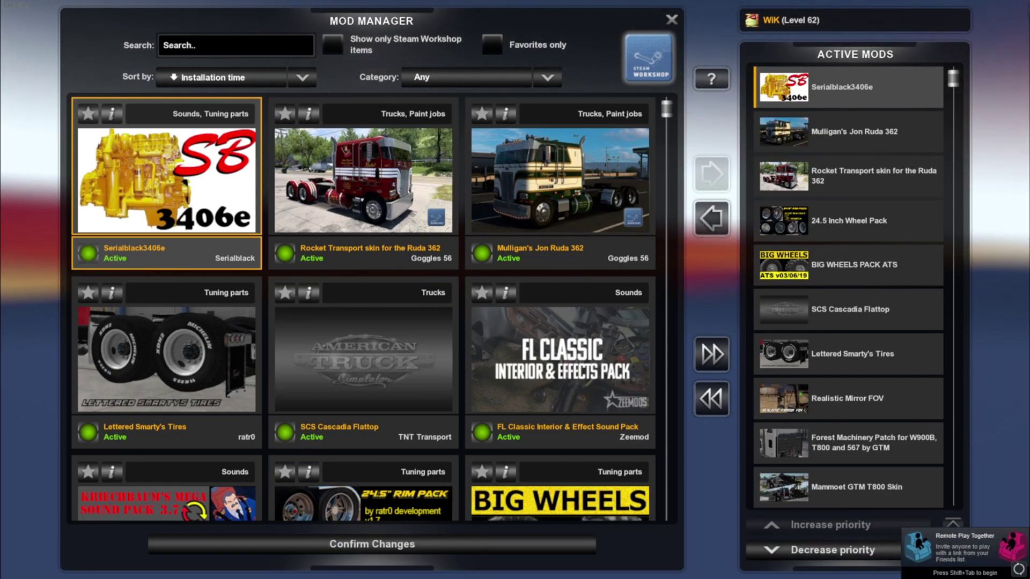
left_click(427, 538)
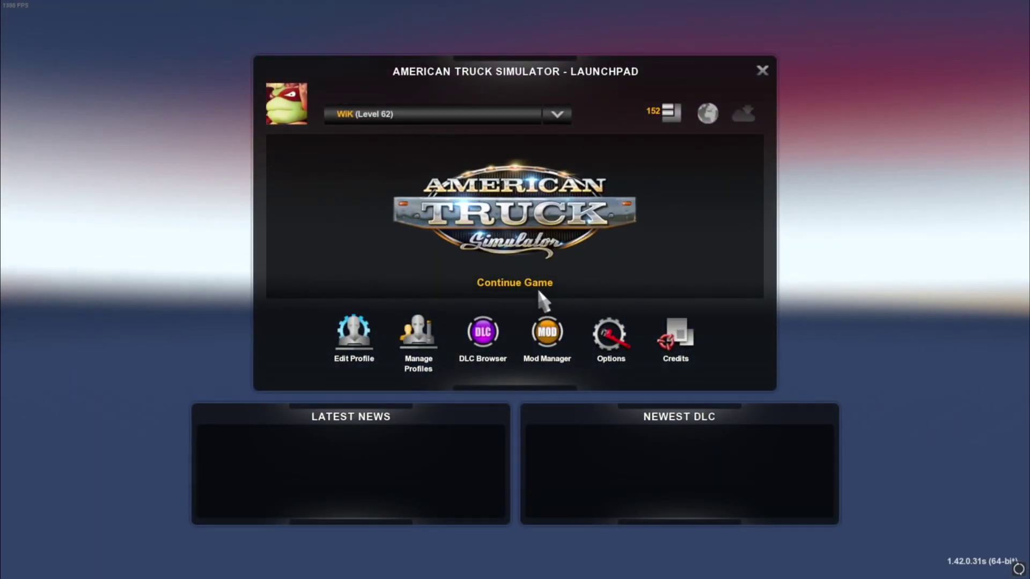
Continue the game and open the online truck purchase of the Peterbilt dealer in Wyoming
left_click(539, 291)
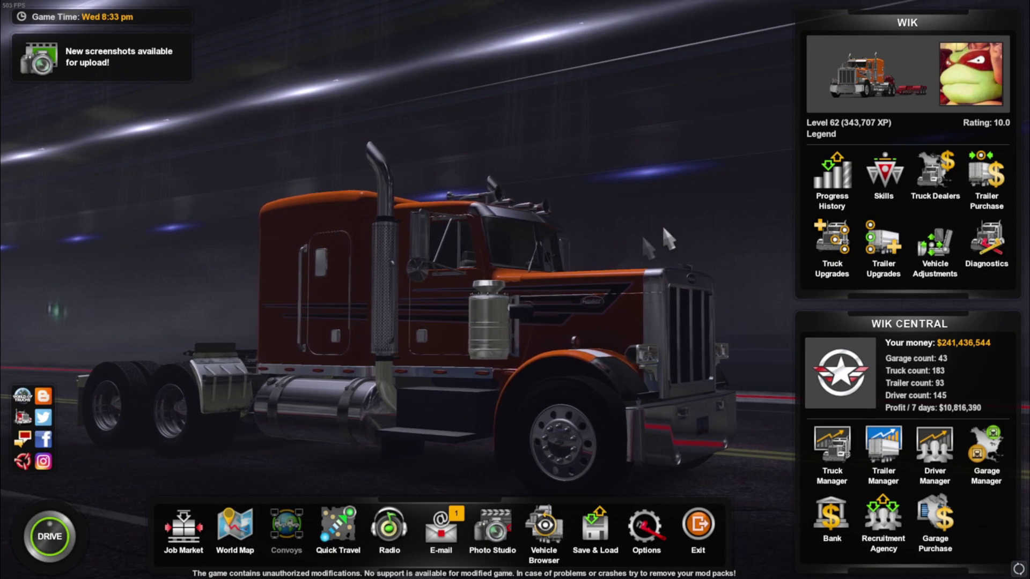
left_click(933, 175)
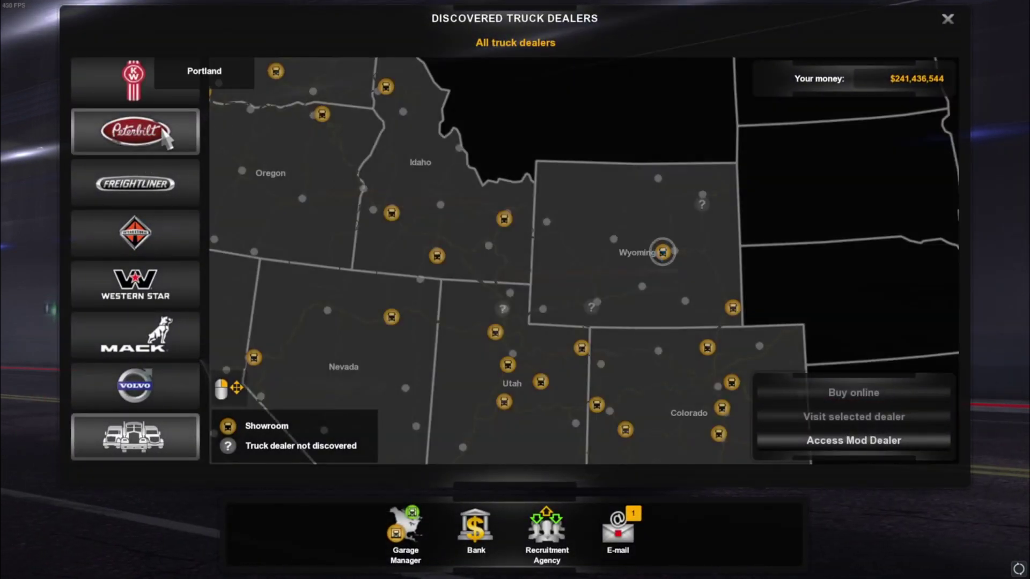
left_click(166, 138)
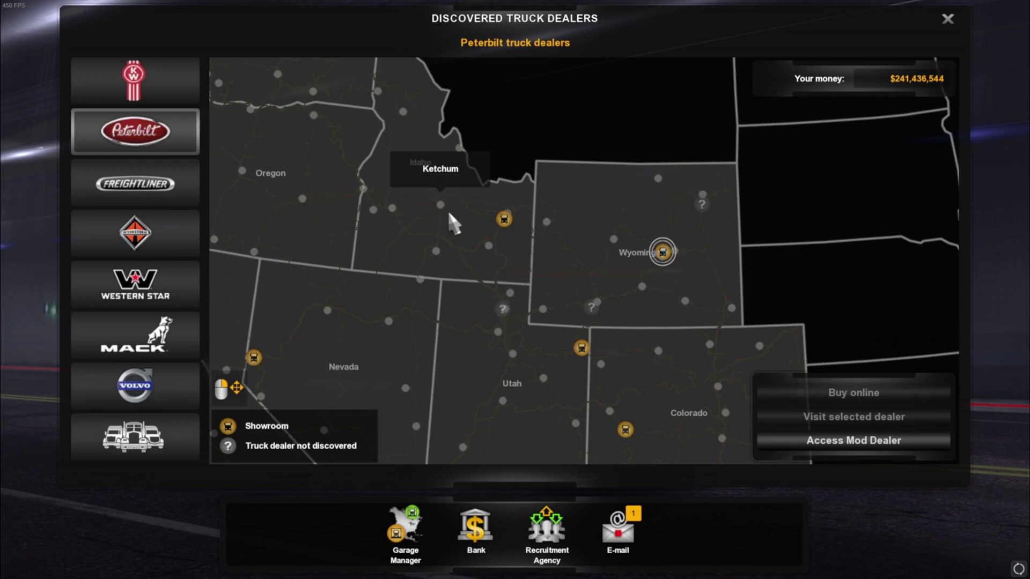
left_click(664, 256)
left_click(840, 392)
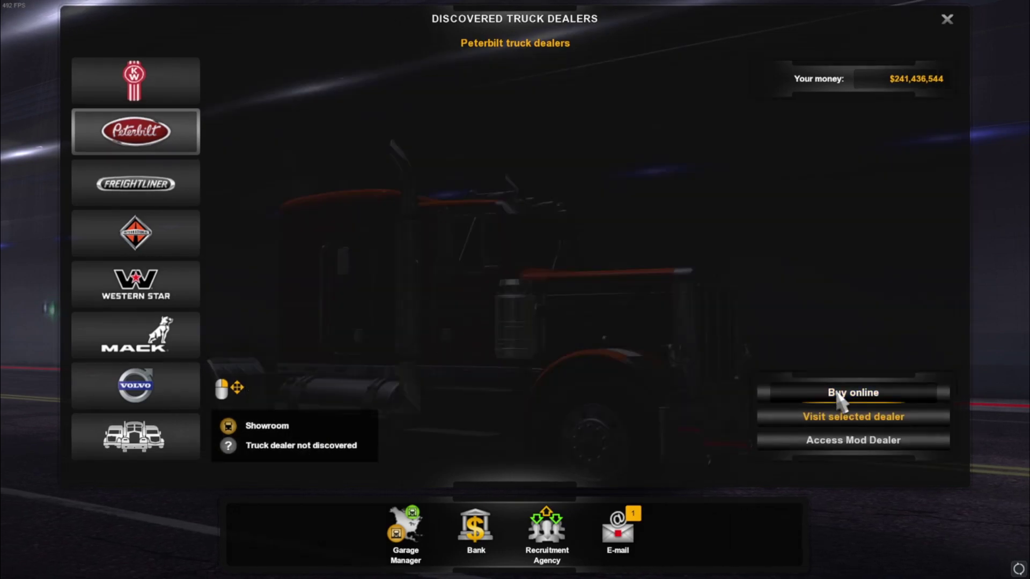
Choose the Peterbilt 389 Ultra Cab Sleeper from the stock offers and customize its configuration
scroll(697, 236, "down", 1)
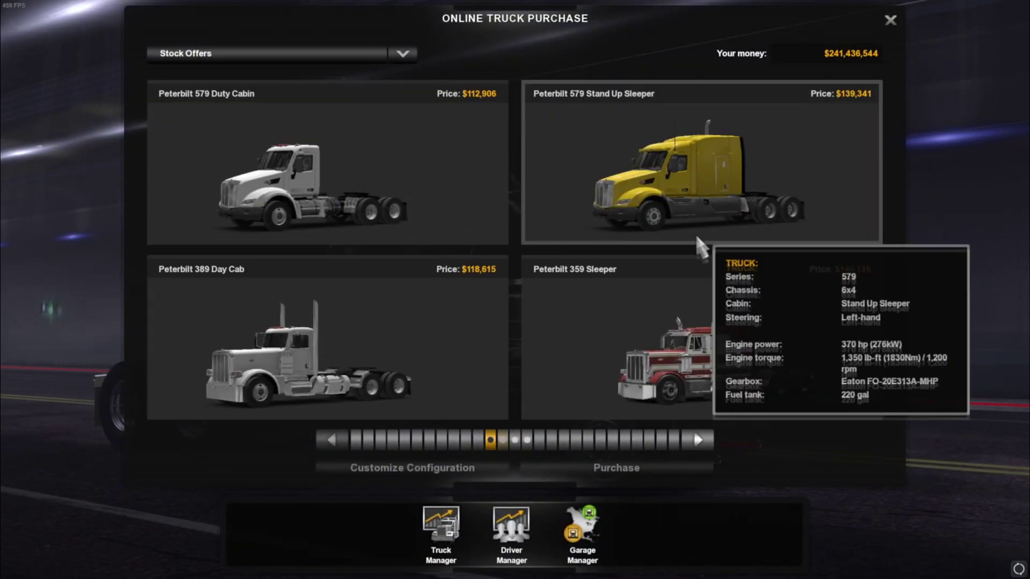
scroll(698, 267, "down", 1)
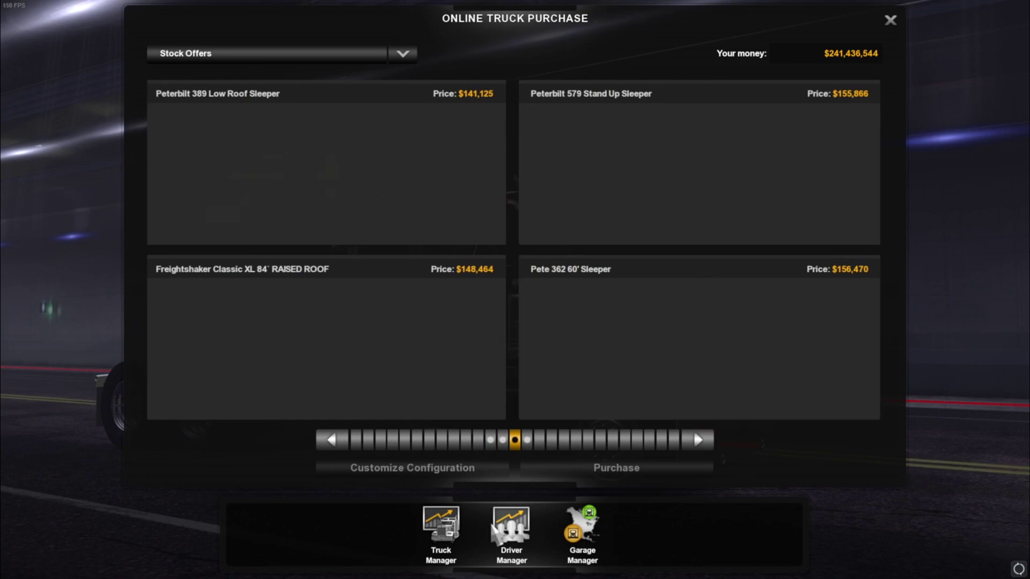
left_click(527, 441)
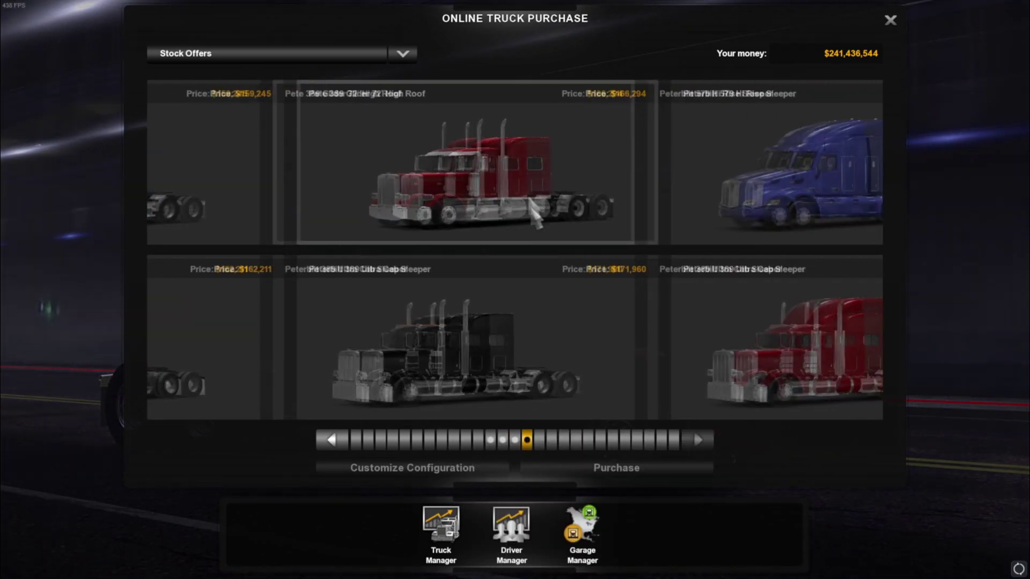
mouse_move(335, 344)
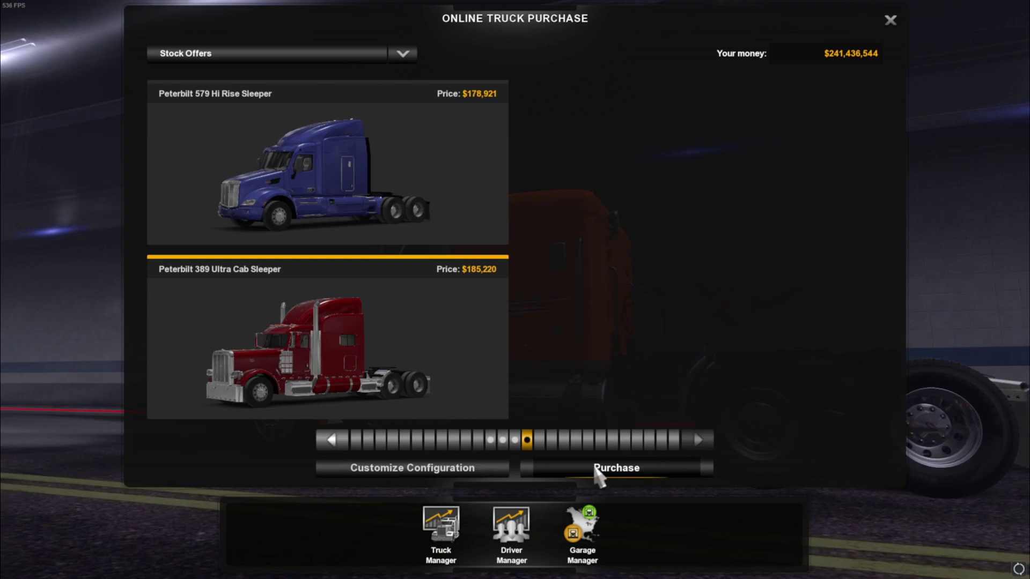
left_click(432, 471)
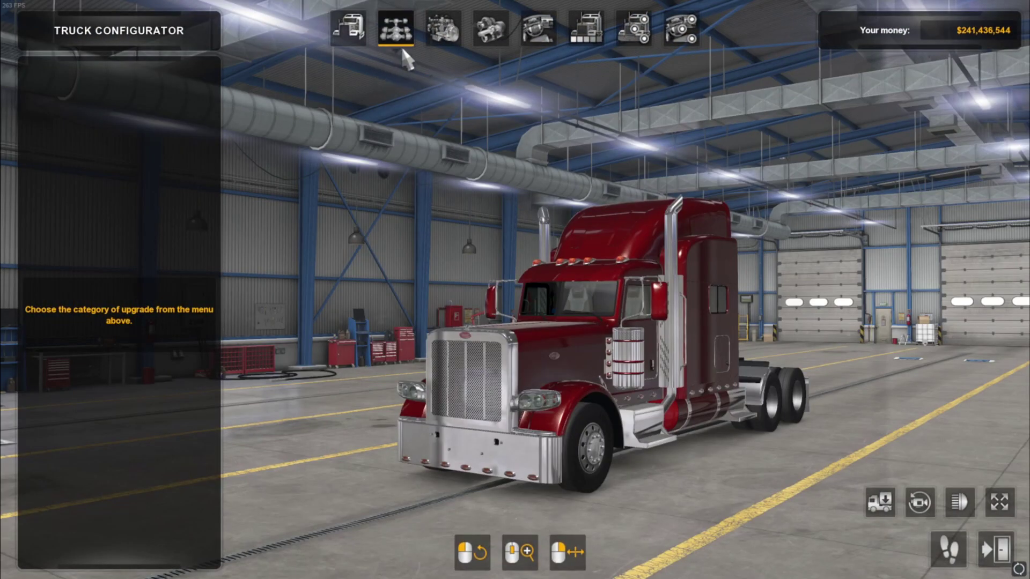
Filter the truck's engine list so that only content from the Serialblack3406e mod stays enabled
left_click(443, 28)
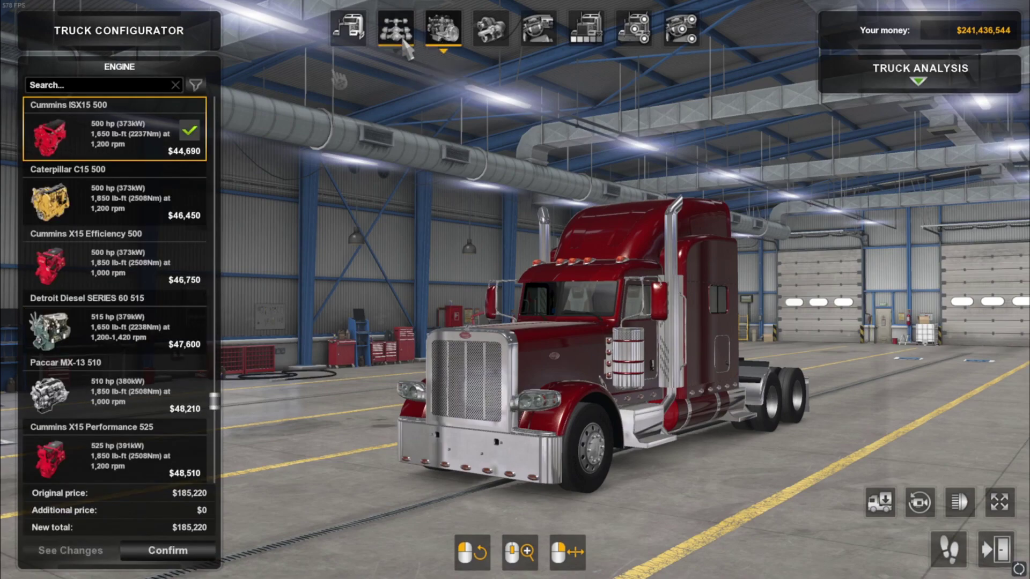
left_click(195, 85)
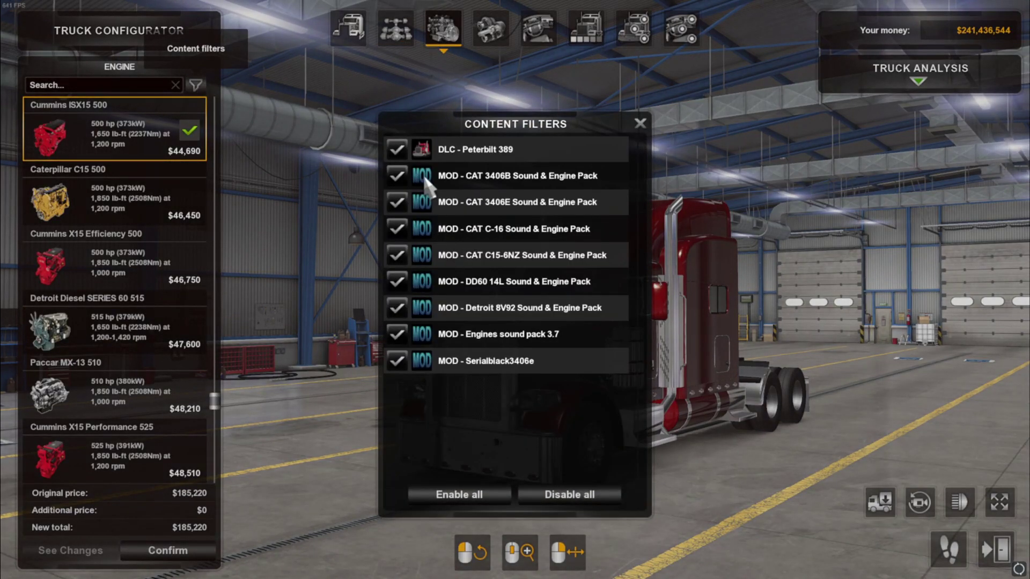
left_click(398, 333)
left_click(400, 308)
left_click(399, 281)
left_click(400, 255)
left_click(400, 229)
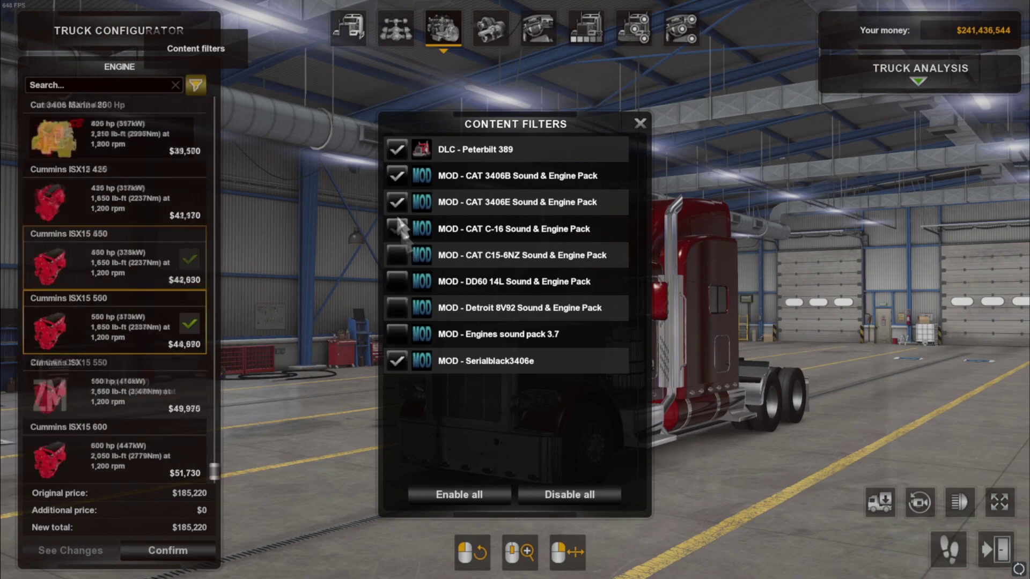
left_click(399, 202)
left_click(398, 175)
left_click(398, 149)
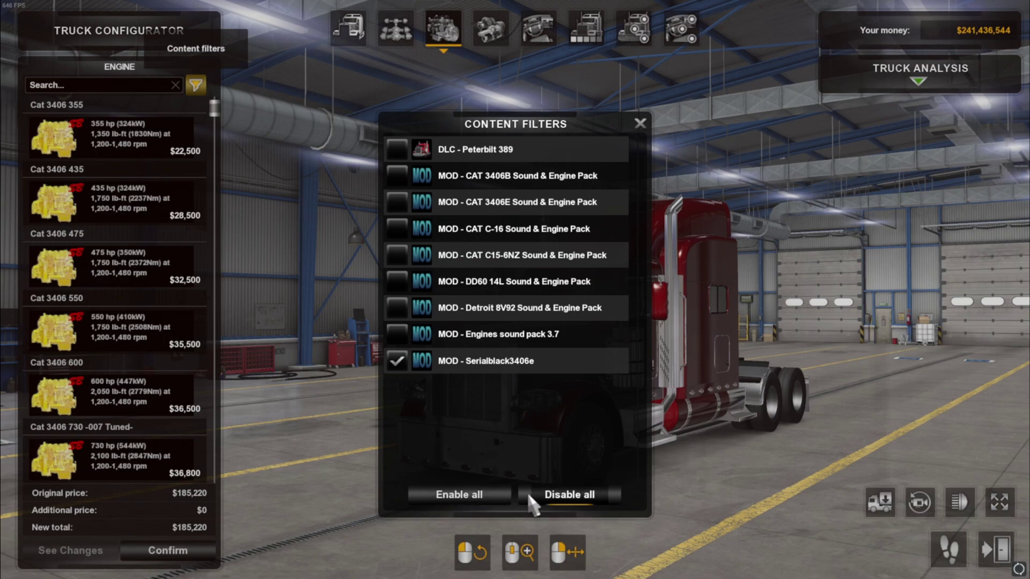
left_click(640, 124)
Try several of the mod's Cat 3406 engines on the truck and select the Cat 3406 600
scroll(97, 258, "down", 1)
scroll(129, 252, "up", 1)
left_click(104, 224)
left_click(122, 321)
left_click(123, 408)
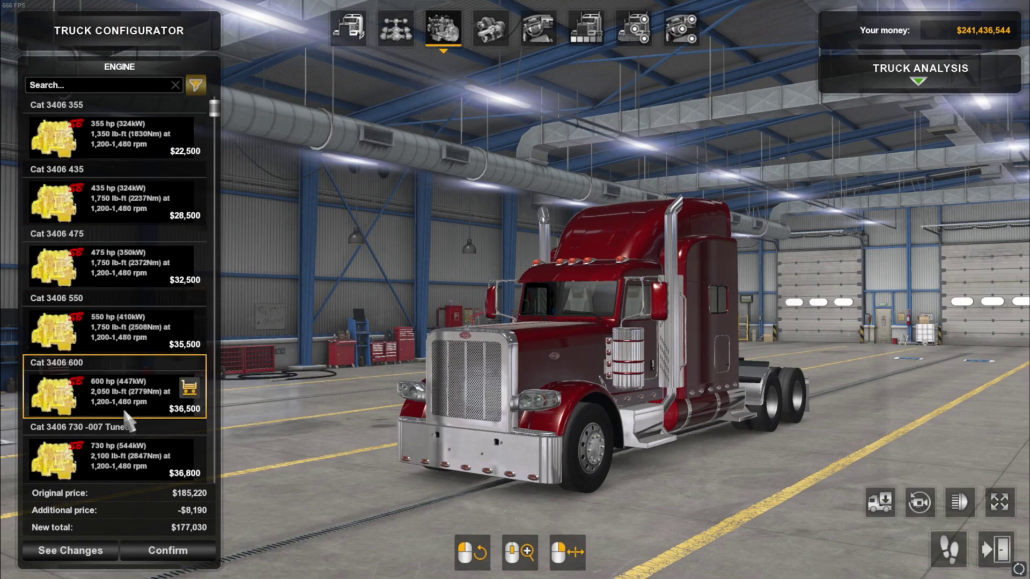
left_click(123, 438)
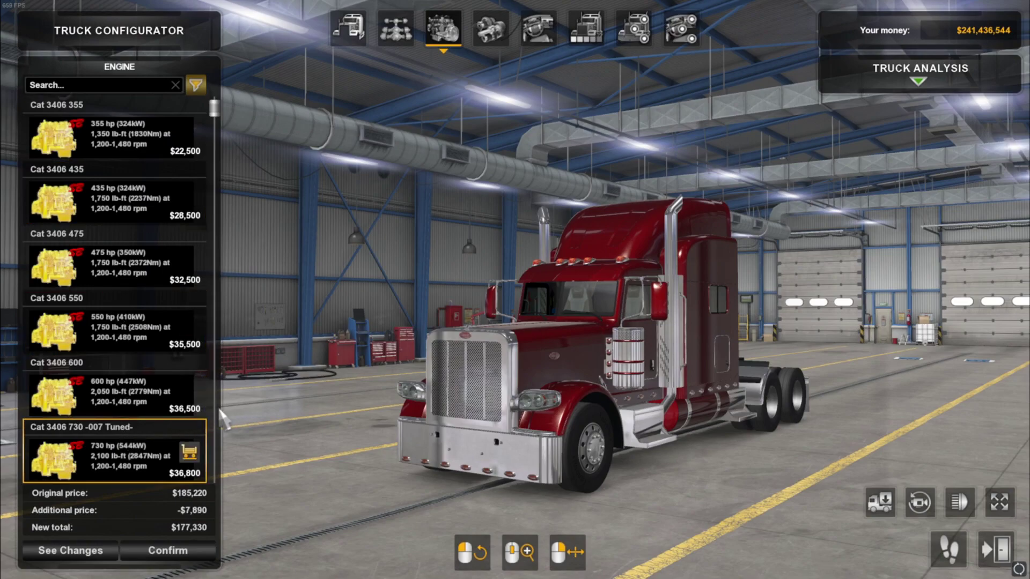
scroll(156, 462, "down", 1)
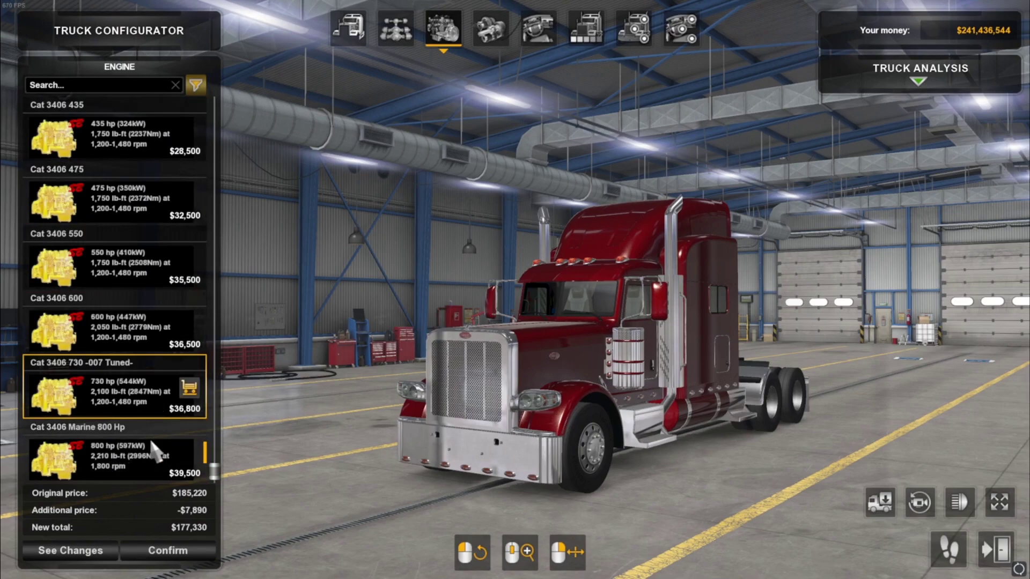
left_click(125, 468)
left_click(150, 376)
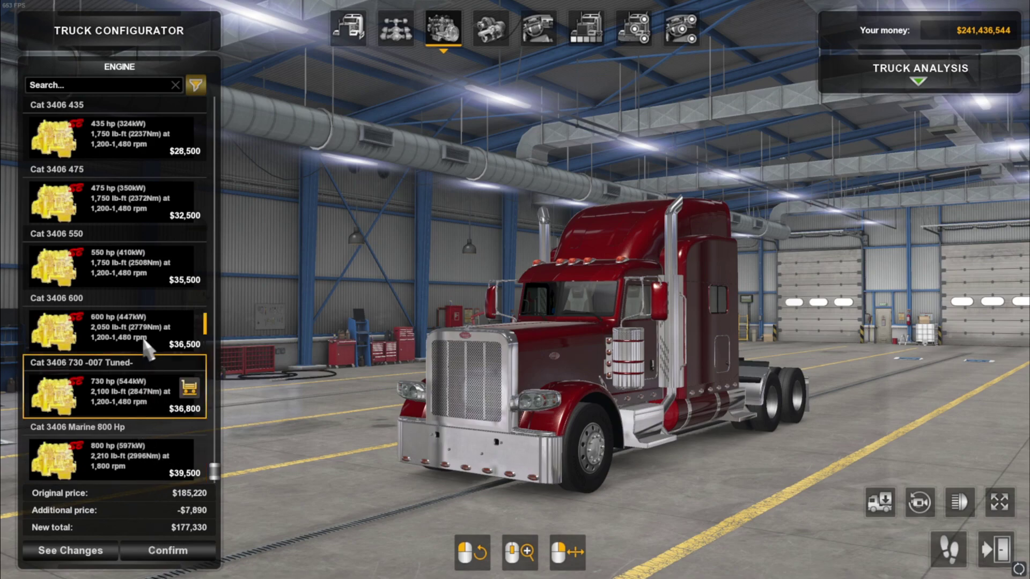
left_click(145, 344)
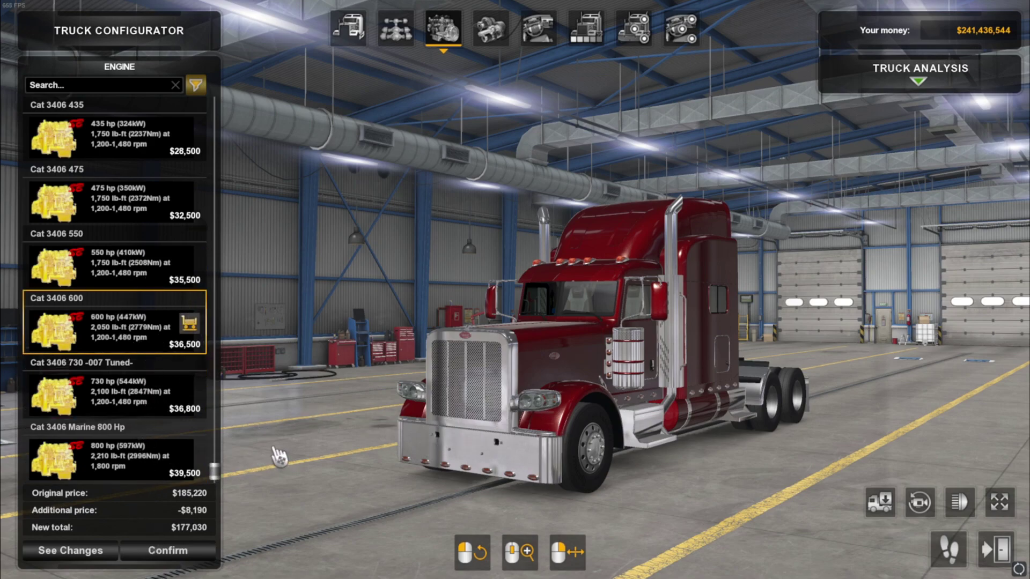